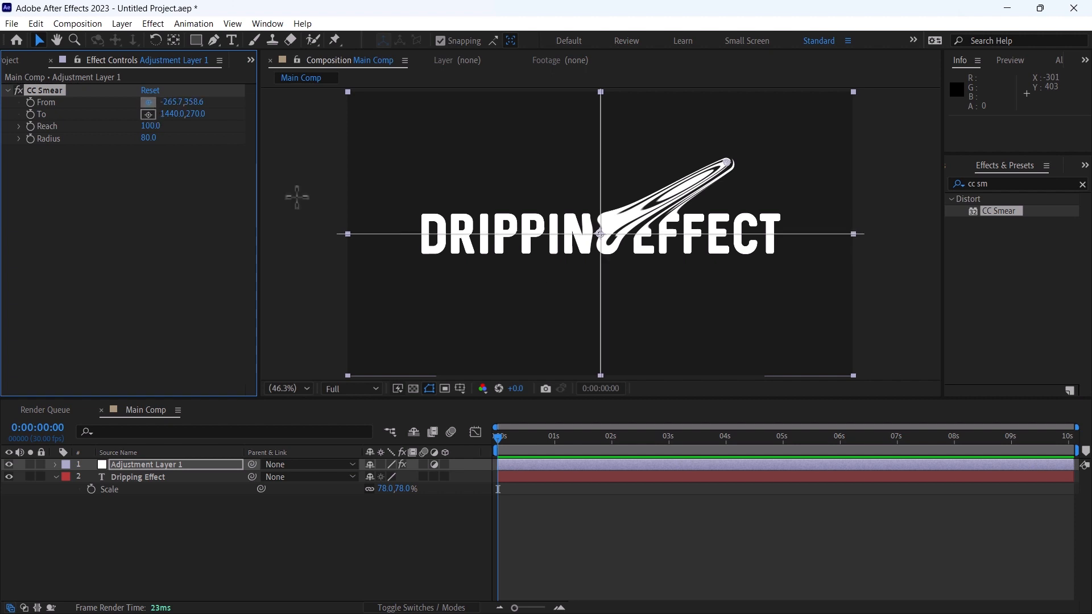
# Place the CC Smear From point on the R's stem at about 408, 529 and the To point below it at about 406, 909
pyautogui.click(455, 231)
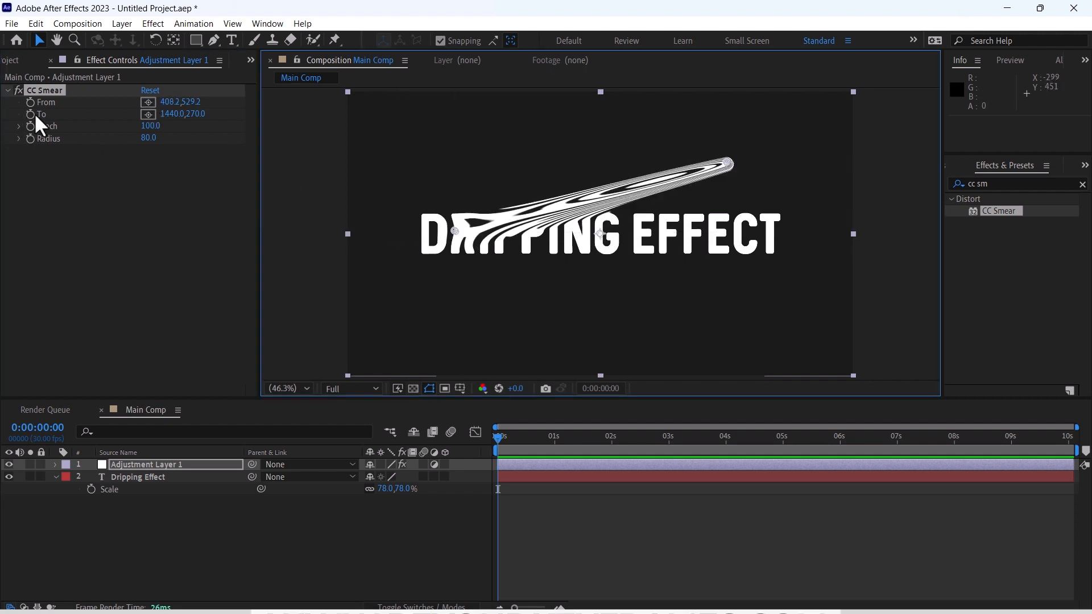
pyautogui.click(147, 114)
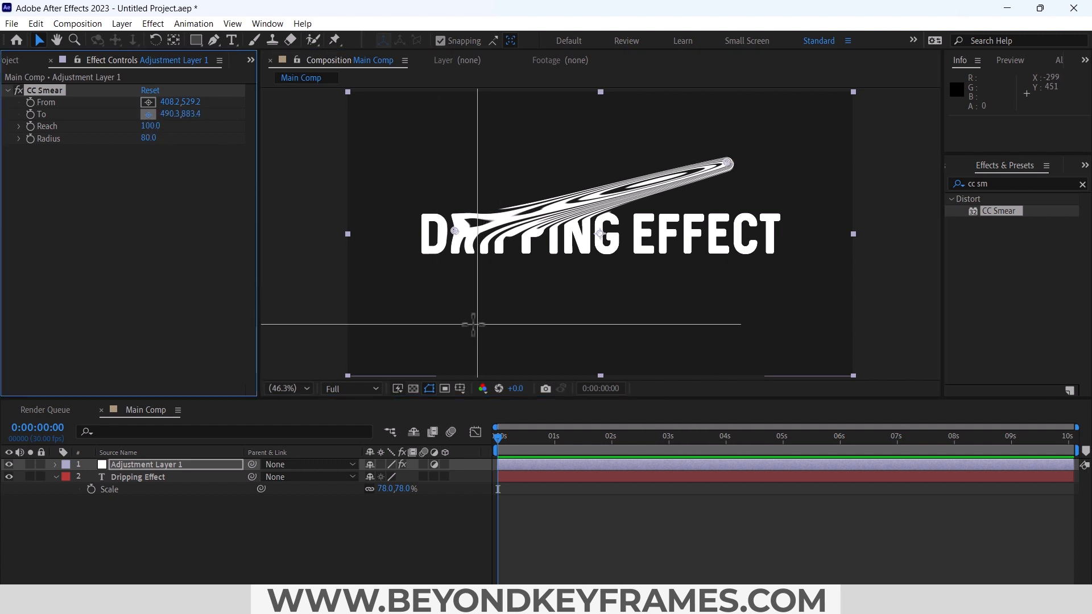
pyautogui.click(455, 332)
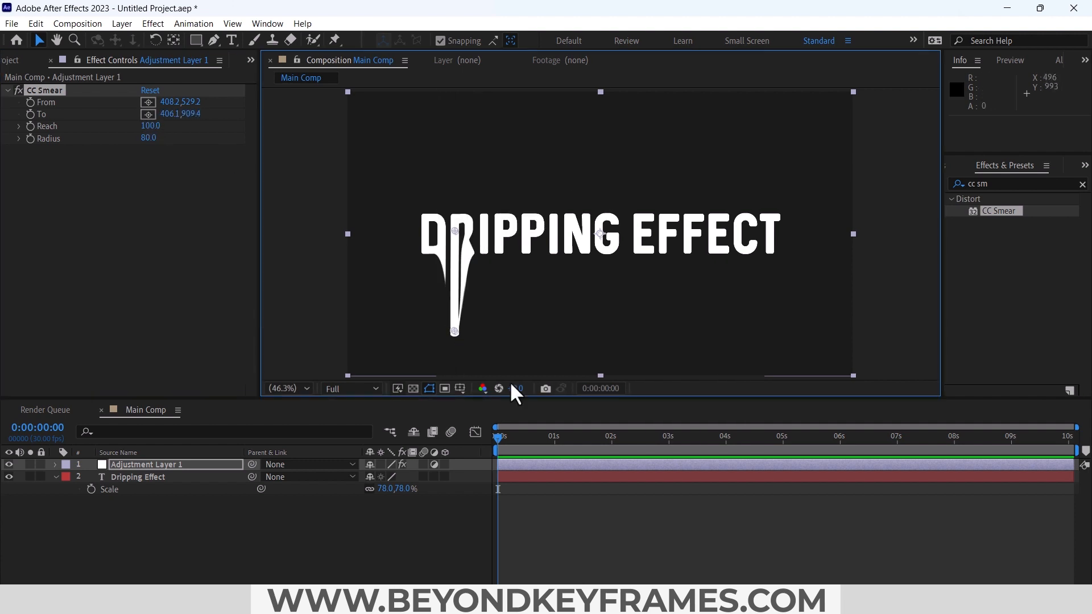
# Start keyframing the CC Smear To point on Adjustment Layer 1 and move its keyframe to 3 seconds
pyautogui.click(528, 469)
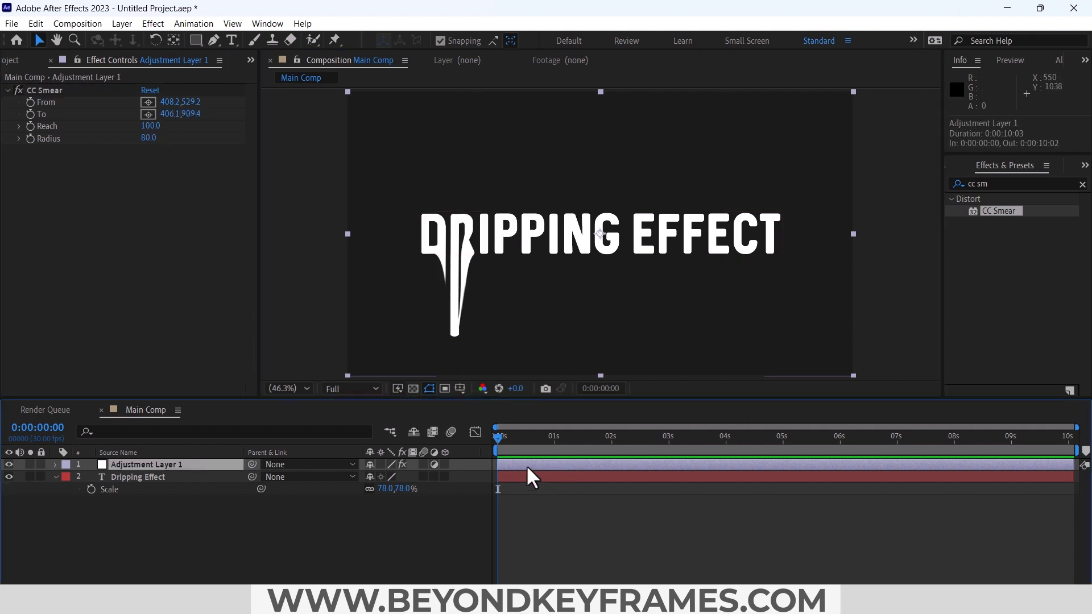
pyautogui.click(28, 114)
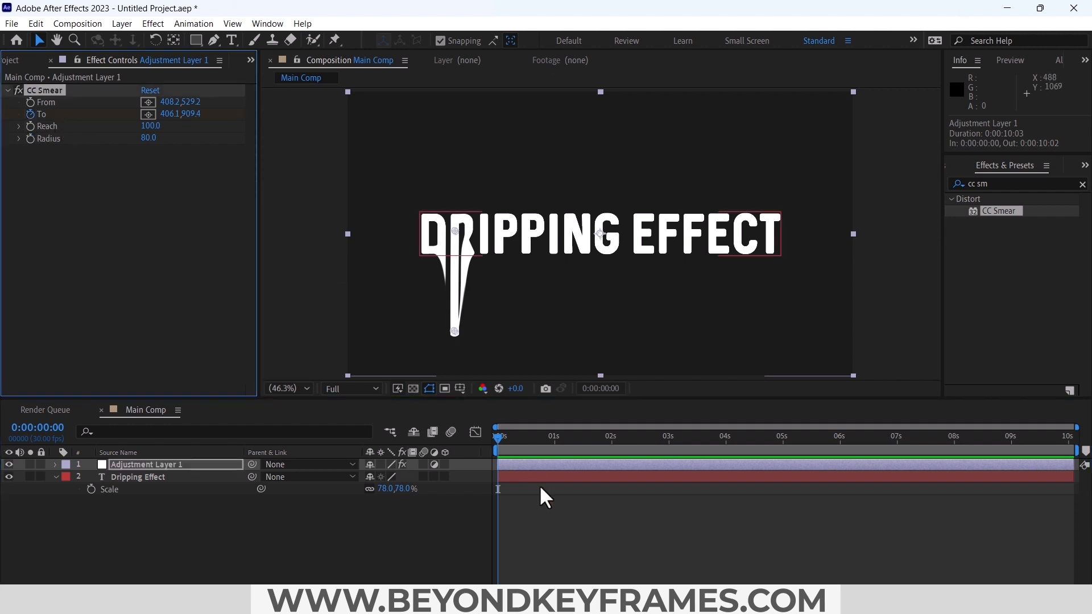
pyautogui.click(517, 465)
pyautogui.press('u')
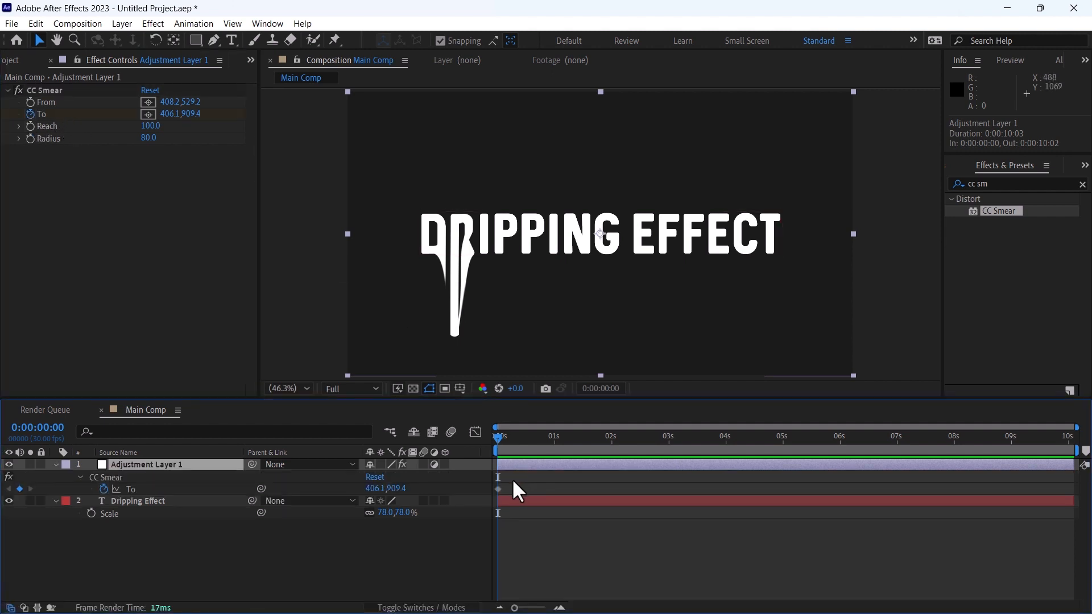
pyautogui.press(';')
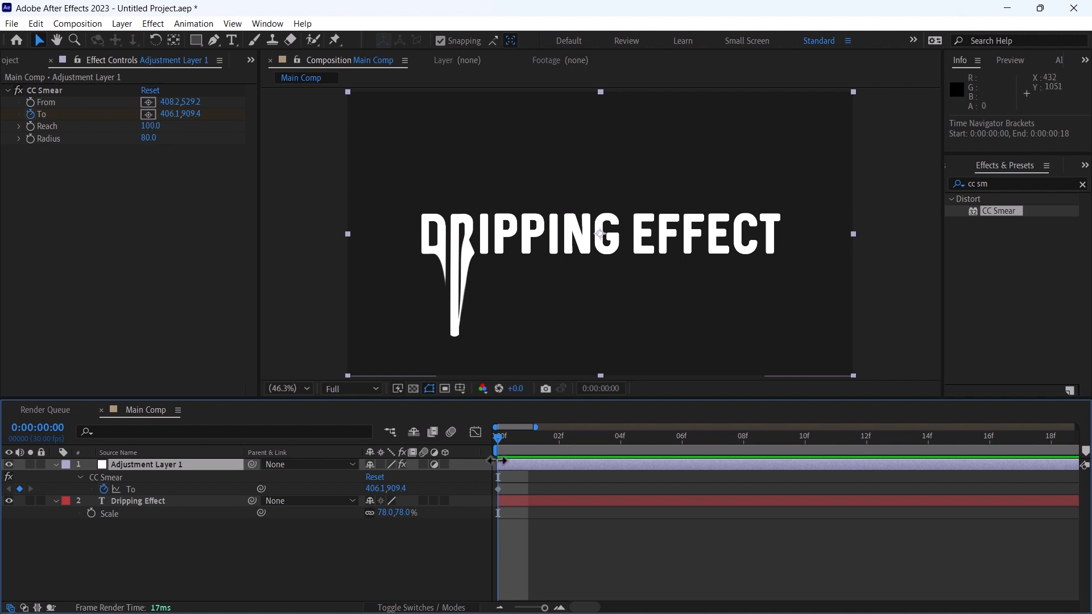
pyautogui.moveTo(499, 488); pyautogui.dragTo(742, 490)
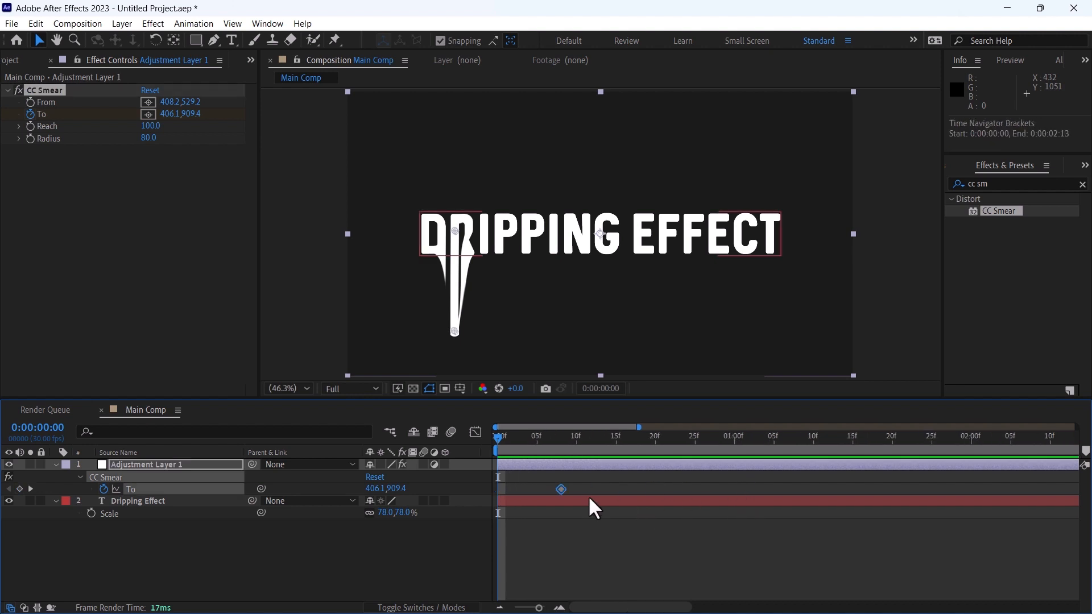
pyautogui.press(';')
pyautogui.moveTo(510, 489); pyautogui.dragTo(671, 487)
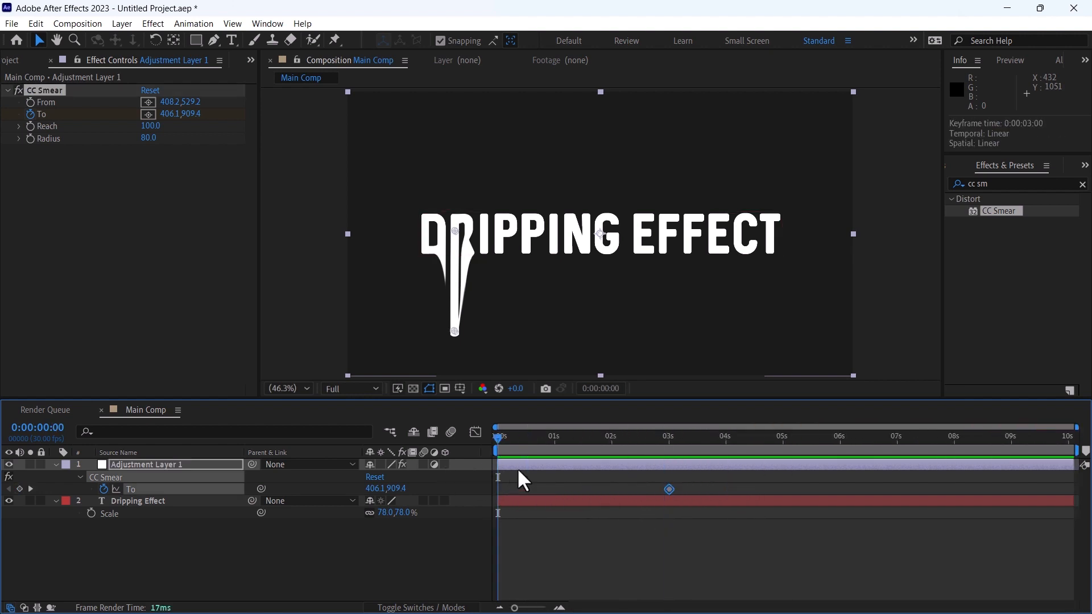
# At 0 seconds, keyframe the To point just under the From point on the R, at about 408.6, 538.1
pyautogui.click(117, 220)
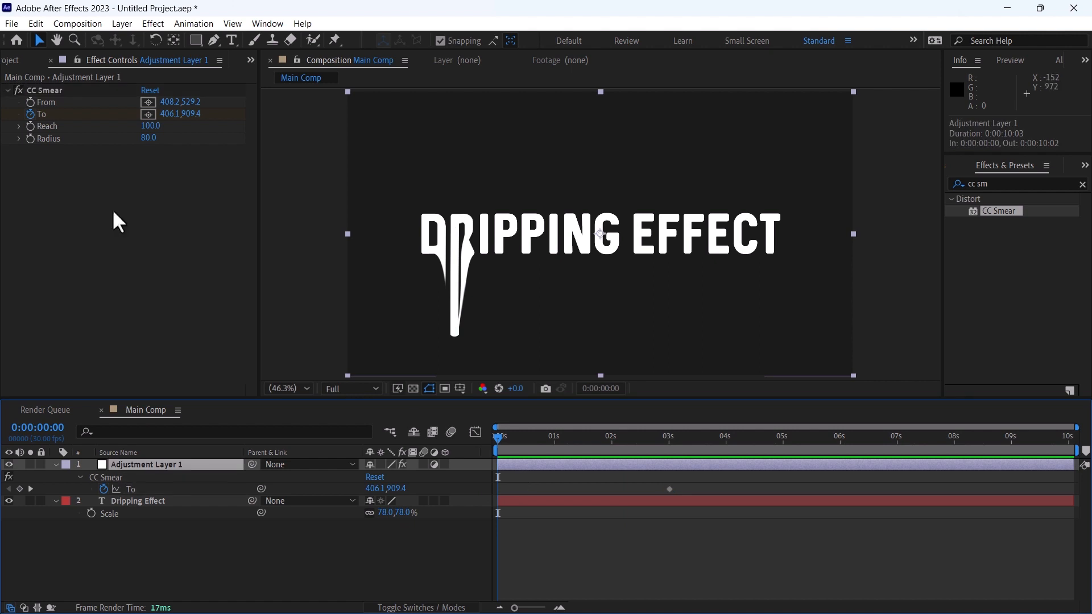
pyautogui.click(149, 113)
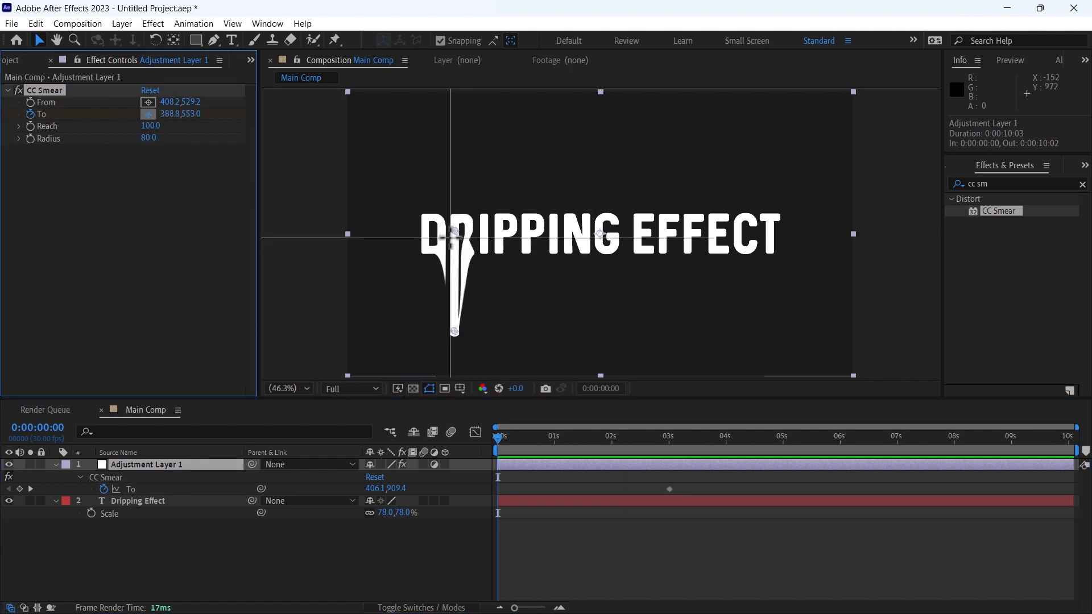
pyautogui.click(454, 233)
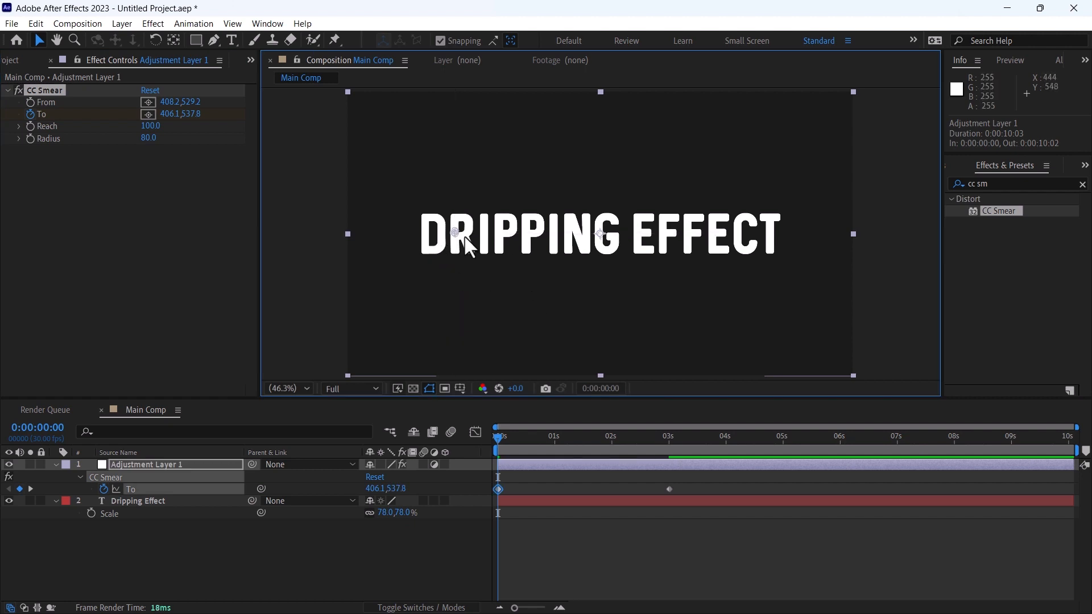
pyautogui.scroll(7, 462, 237)
pyautogui.scroll(1, 475, 216)
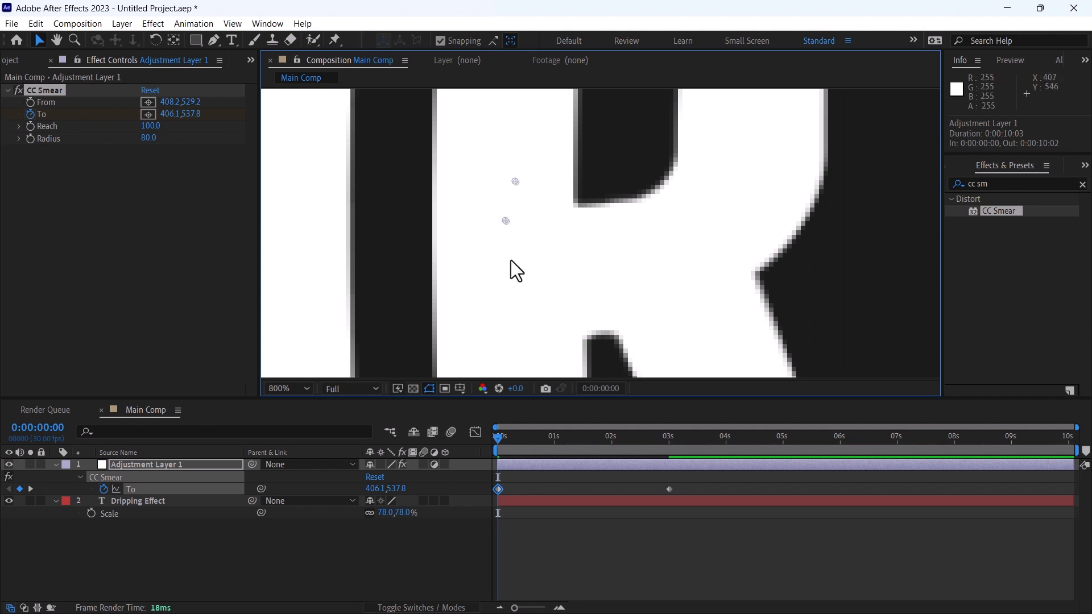
pyautogui.scroll(-2, 512, 265)
pyautogui.scroll(2, 595, 236)
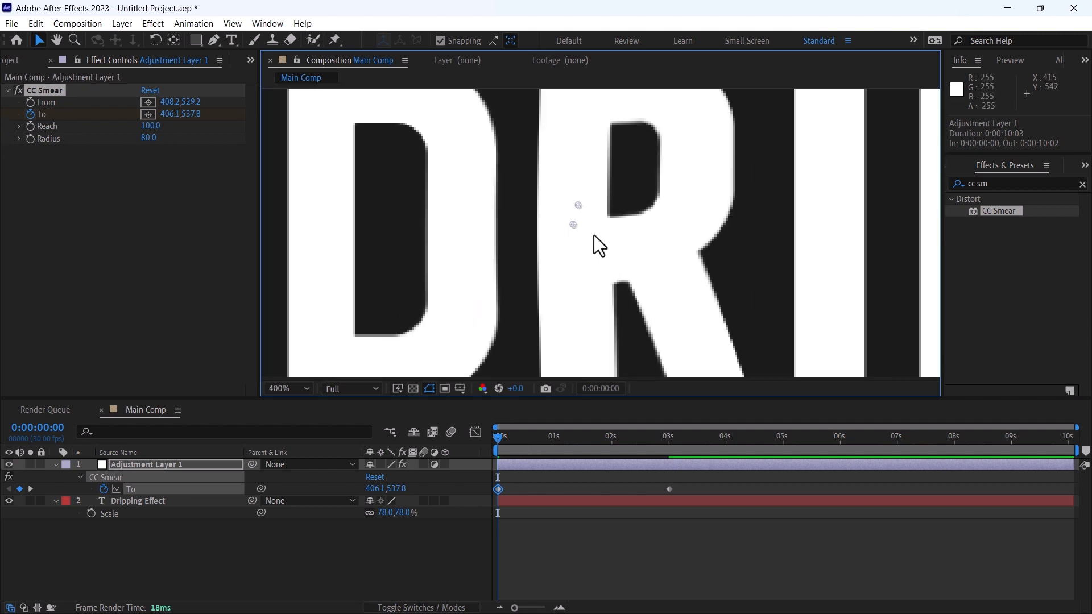
pyautogui.moveTo(574, 225); pyautogui.dragTo(579, 227)
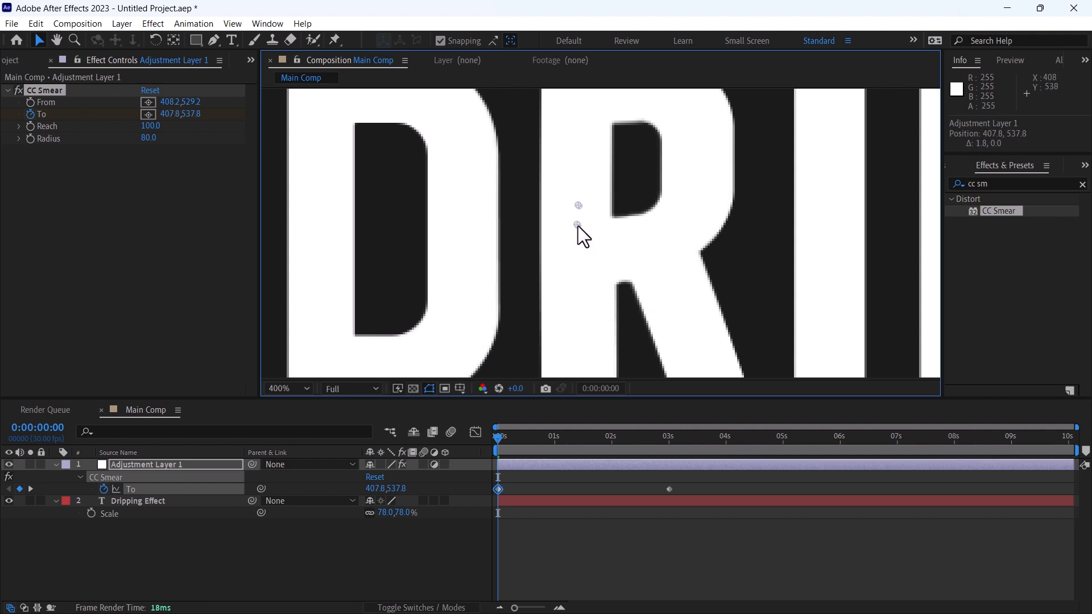
pyautogui.press(',')
pyautogui.press(',')
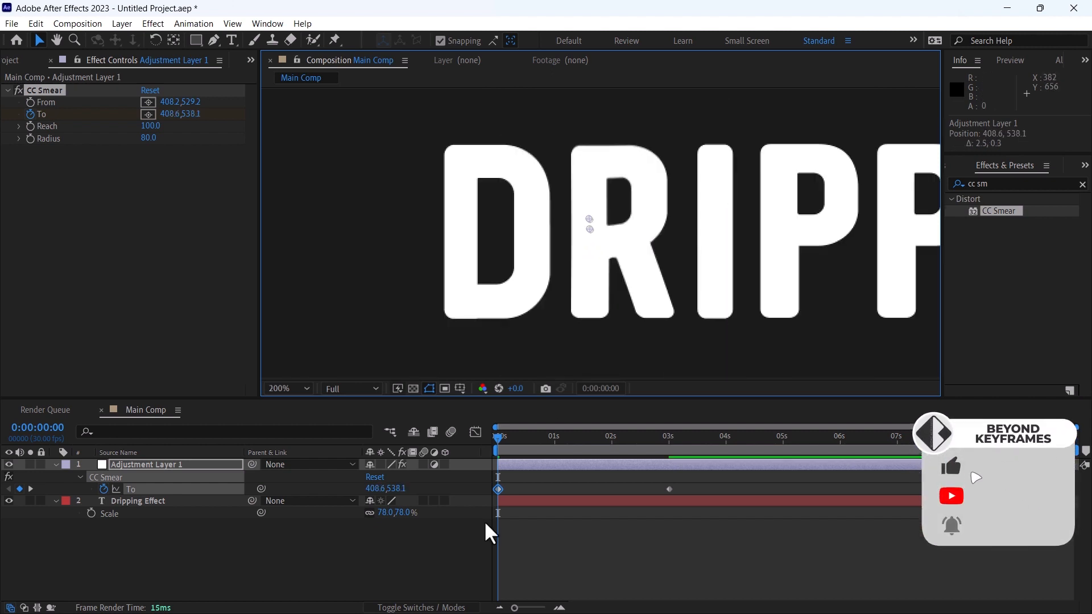
# Set the CC Smear Radius to 35 with a keyframe at 0 seconds and show the layer's keyframed properties
pyautogui.click(129, 465)
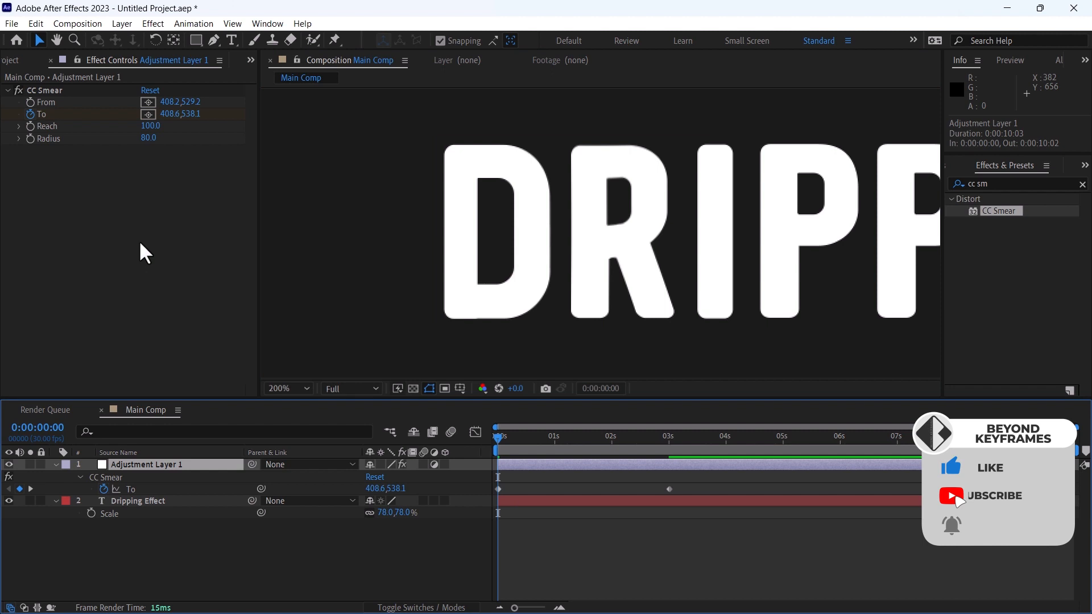
pyautogui.click(148, 138)
pyautogui.write('35')
pyautogui.press('Return')
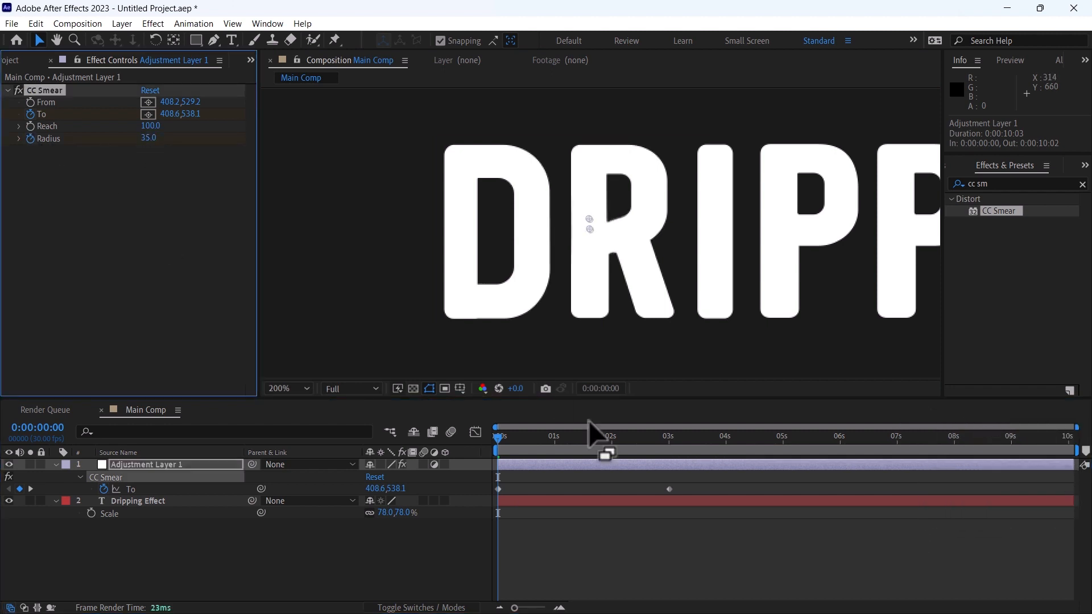
pyautogui.click(558, 463)
pyautogui.press('u')
pyautogui.press('u')
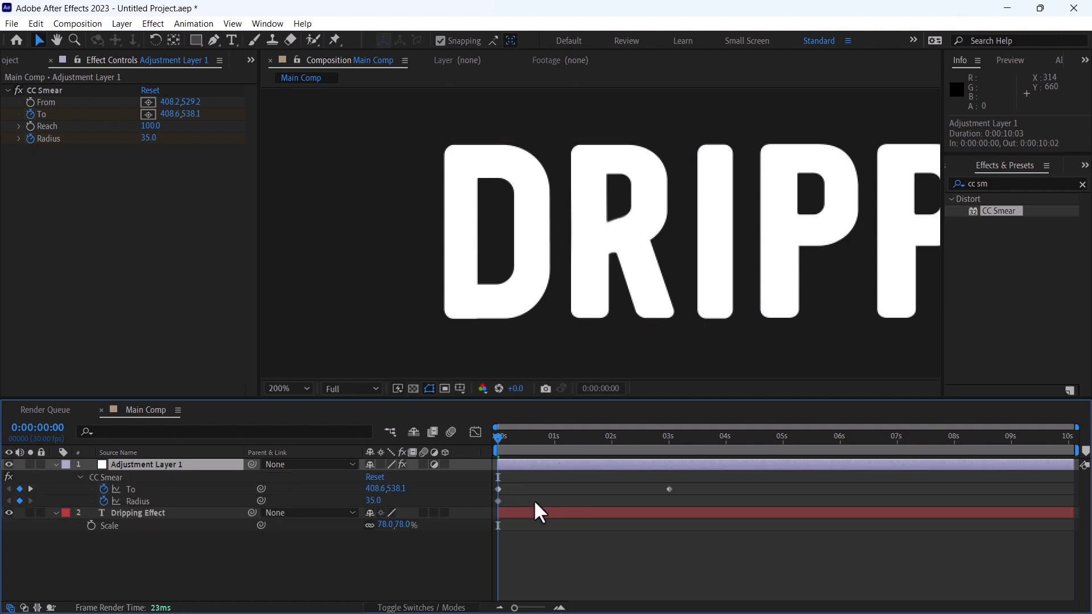
# Keyframe the CC Smear Radius at 0 at the 3-second mark, then return to the start of the timeline
pyautogui.moveTo(530, 448); pyautogui.dragTo(664, 443)
pyautogui.scroll(-4, 625, 268)
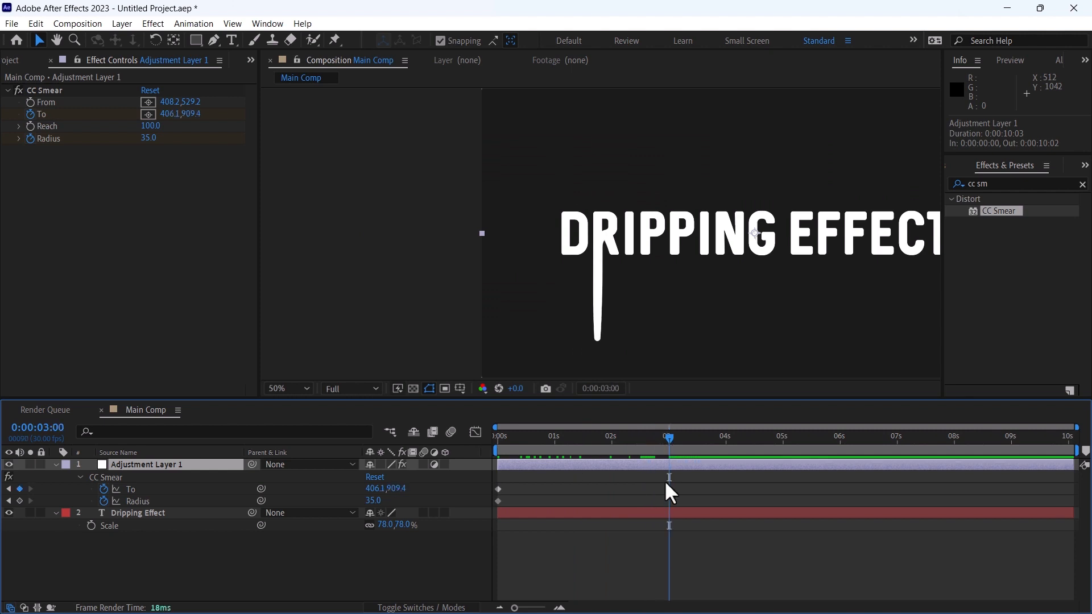
pyautogui.moveTo(149, 138); pyautogui.dragTo(117, 141)
pyautogui.moveTo(513, 441); pyautogui.dragTo(495, 446)
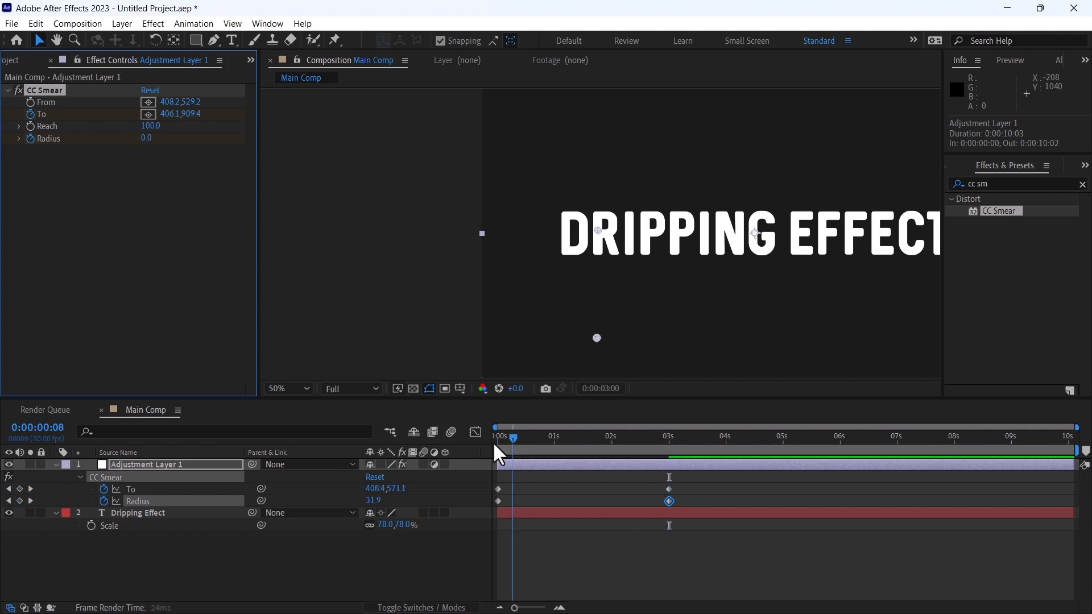
# Apply Easy Ease to all the To and Radius keyframes of Adjustment Layer 1
pyautogui.moveTo(703, 486); pyautogui.dragTo(493, 505)
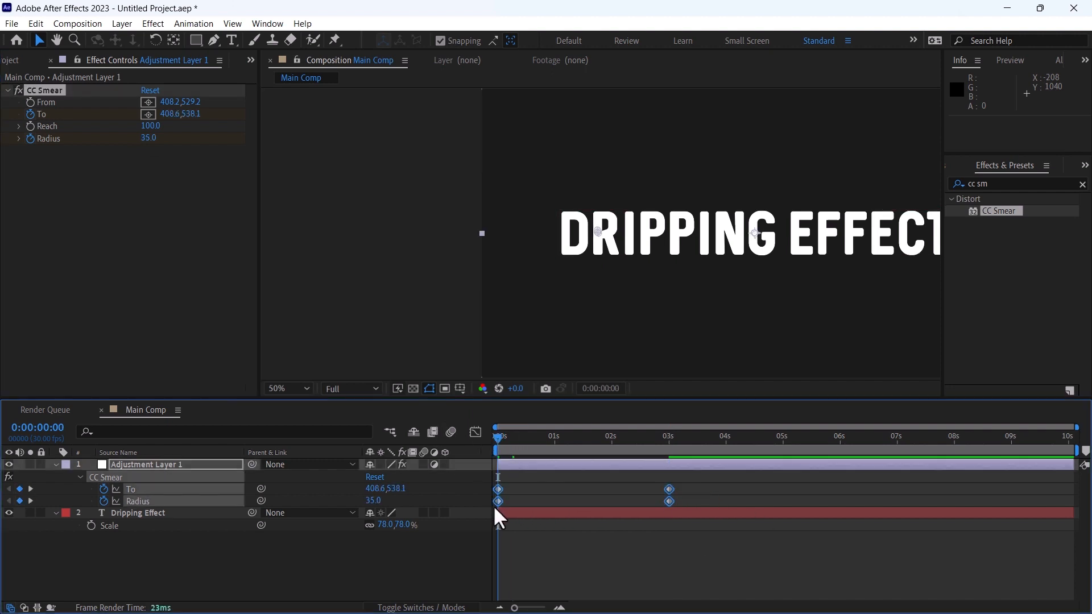
pyautogui.press('F9')
pyautogui.click(529, 551)
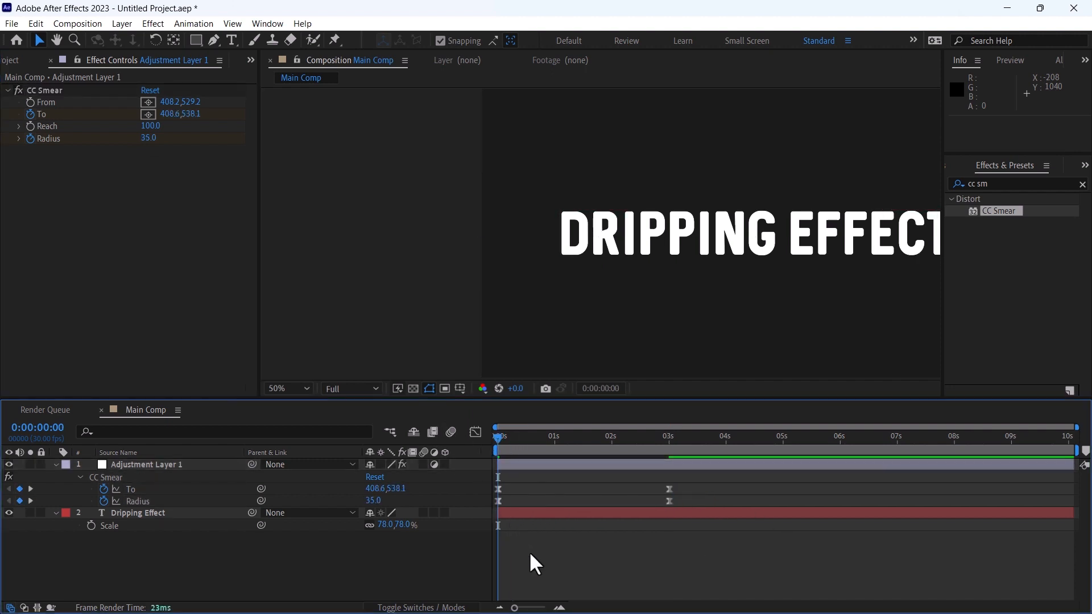
# Play the composition from the start twice to check the drip animation on the R
pyautogui.press('space')
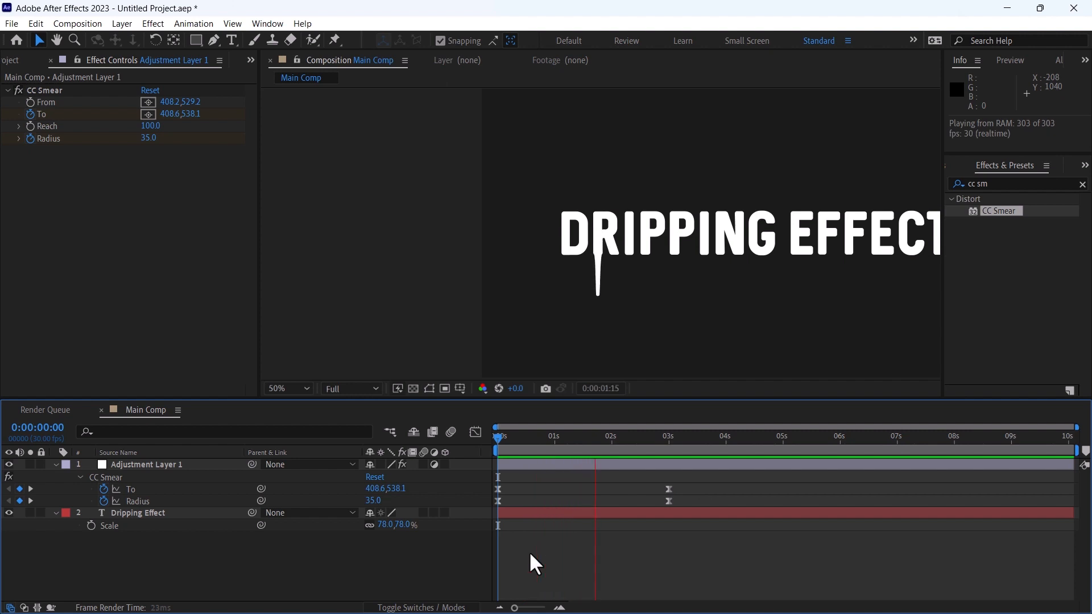
pyautogui.press('space')
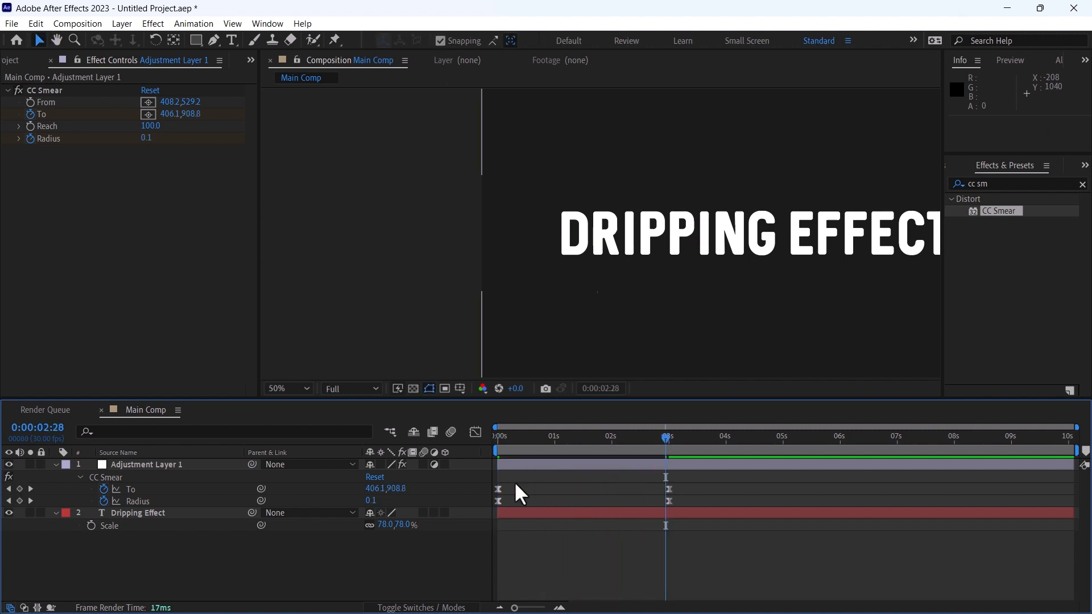
pyautogui.click(497, 443)
pyautogui.press('space')
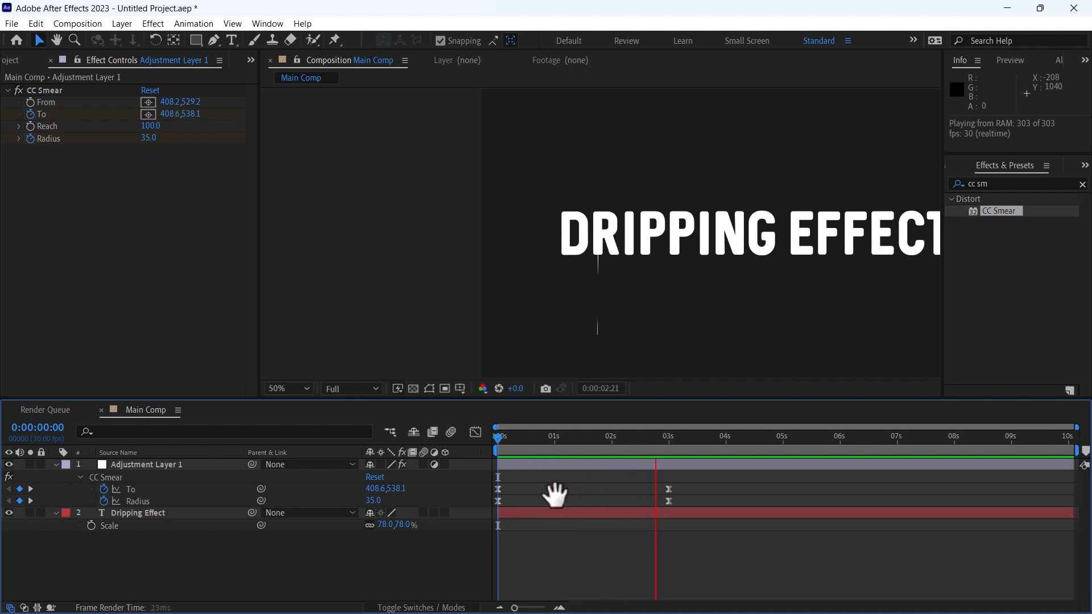
pyautogui.press('space')
# Undo the last Reach change and, with the drip near its end at 2:16, reduce the CC Smear Reach to about 79.2
pyautogui.hotkey('ctrl', 'z')
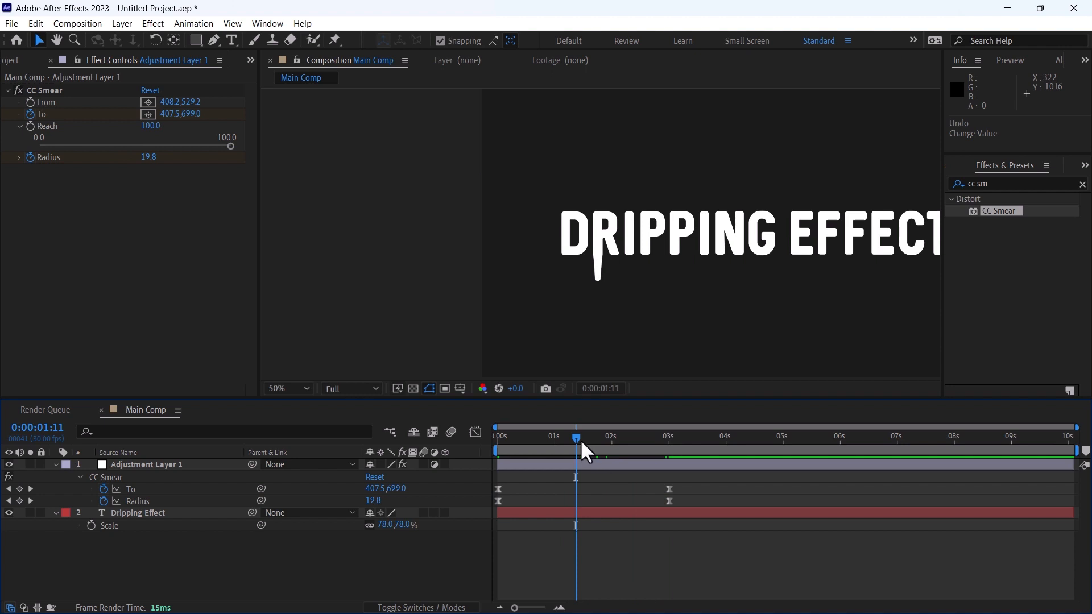
pyautogui.moveTo(580, 439); pyautogui.dragTo(642, 438)
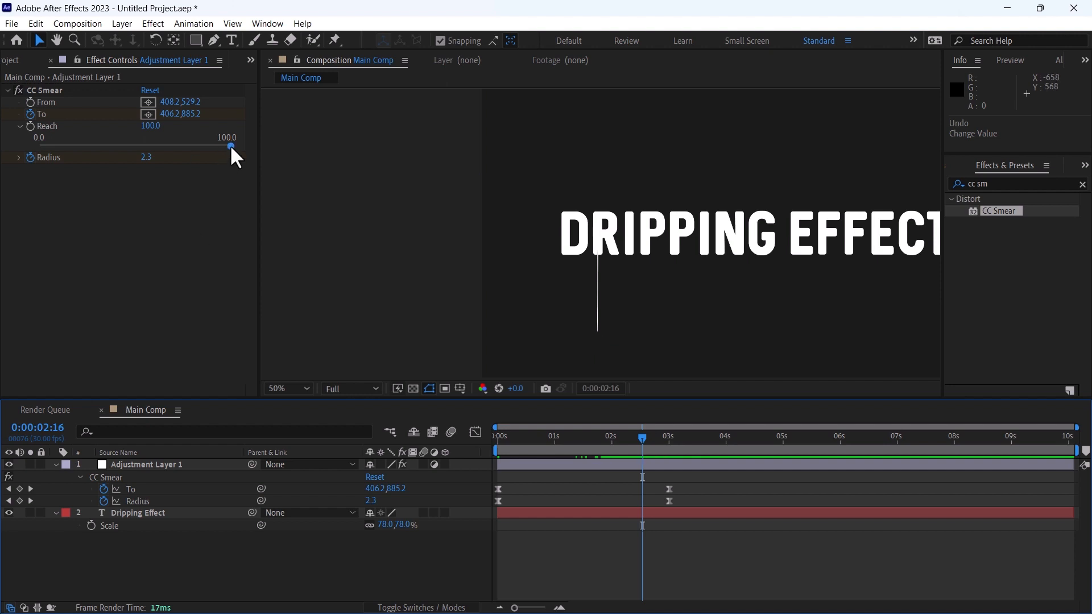
pyautogui.moveTo(231, 148); pyautogui.dragTo(191, 147)
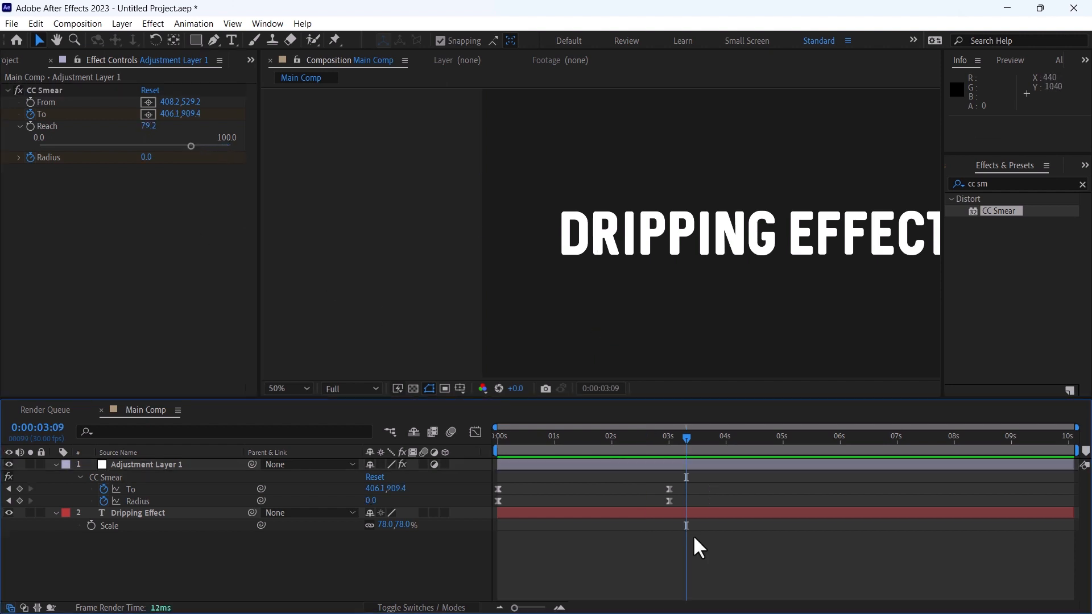
pyautogui.click(692, 463)
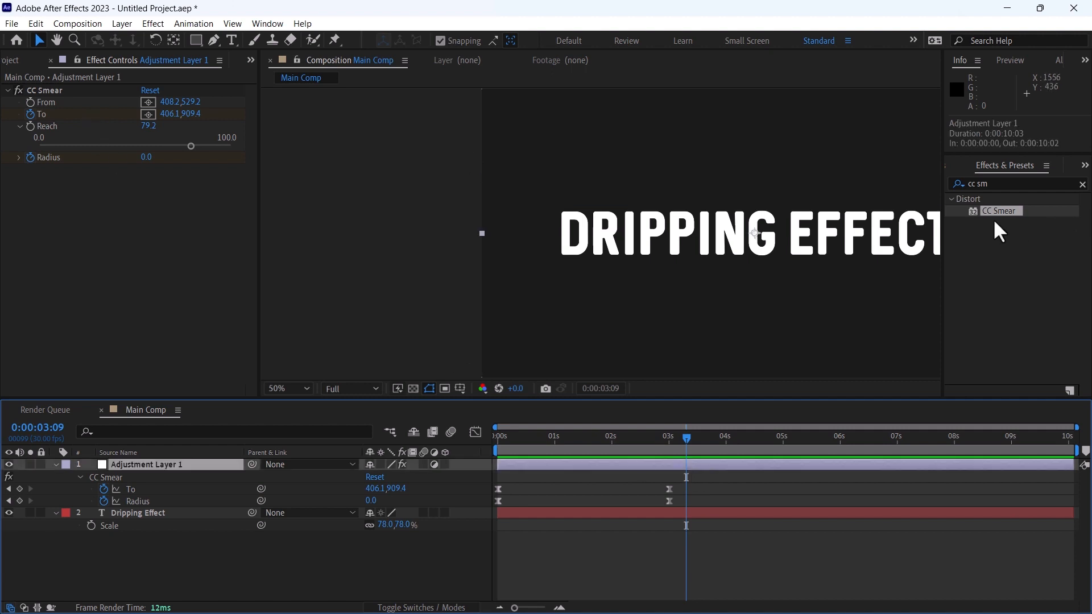
pyautogui.moveTo(1009, 206)
pyautogui.mouseDown()
pyautogui.moveTo(785, 383)
pyautogui.moveTo(725, 470)
pyautogui.moveTo(719, 464)
pyautogui.mouseUp()
pyautogui.press(',')
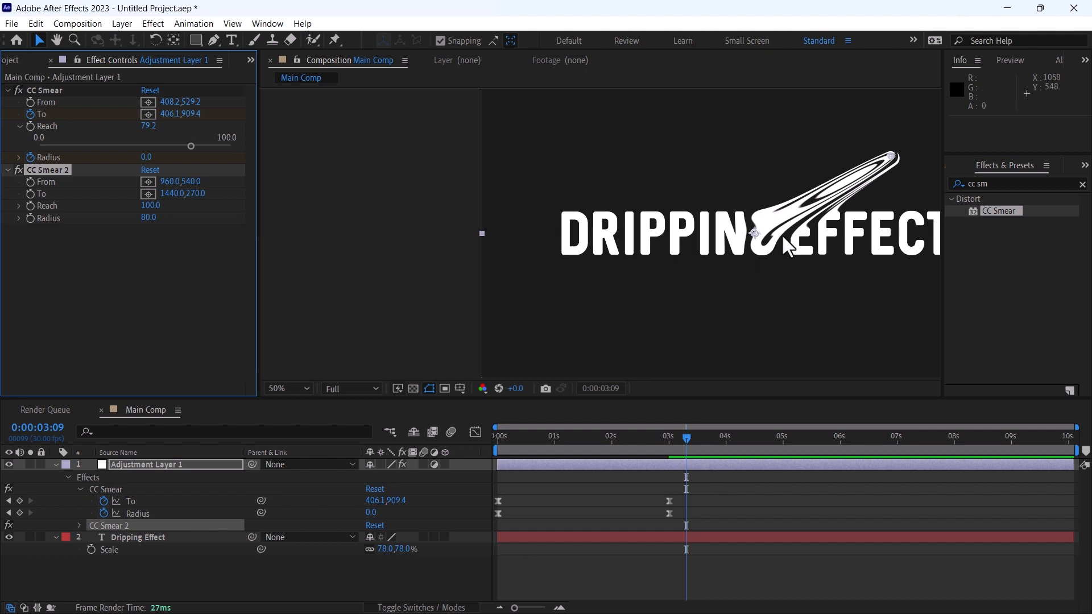
pyautogui.press('Delete')
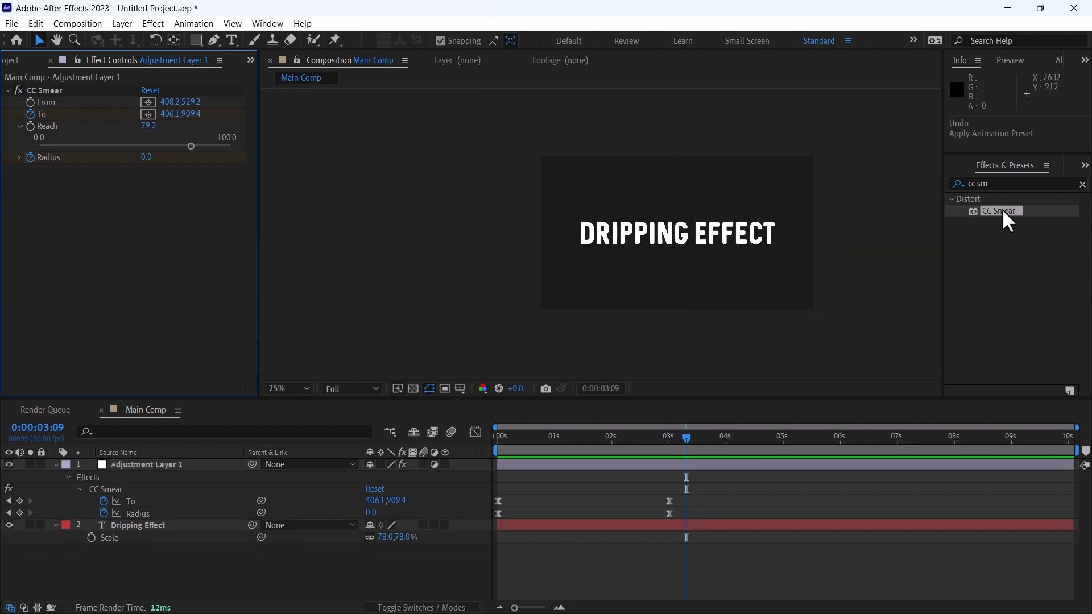
# Add a second CC Smear effect to Adjustment Layer 1 and place its From point on the N at 840, 500
pyautogui.moveTo(1001, 213)
pyautogui.mouseDown()
pyautogui.moveTo(734, 418)
pyautogui.moveTo(708, 466)
pyautogui.mouseUp()
pyautogui.press('.')
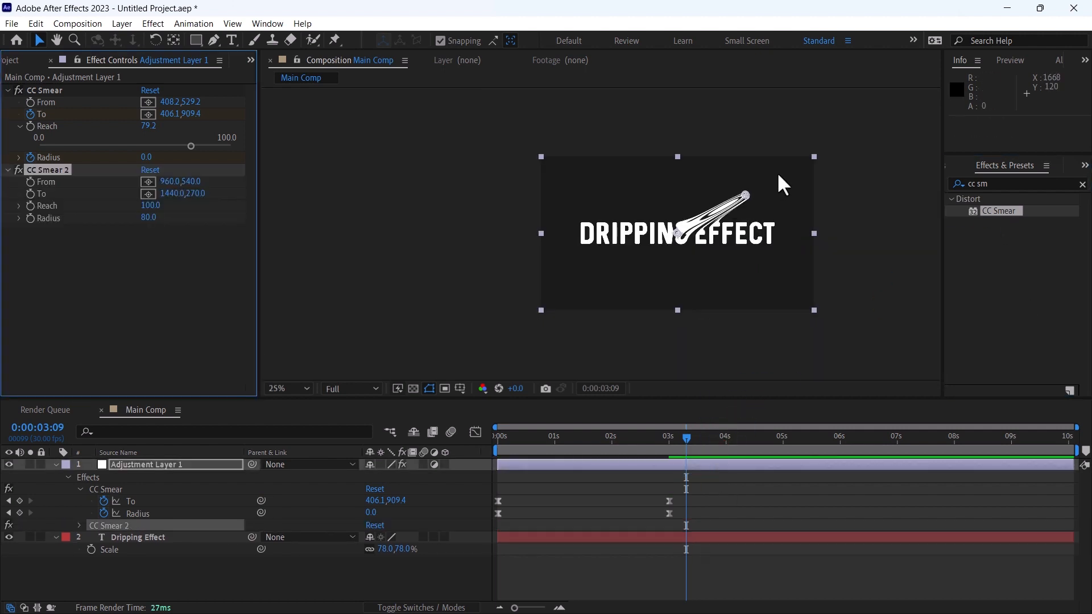
pyautogui.click(143, 186)
pyautogui.click(545, 282)
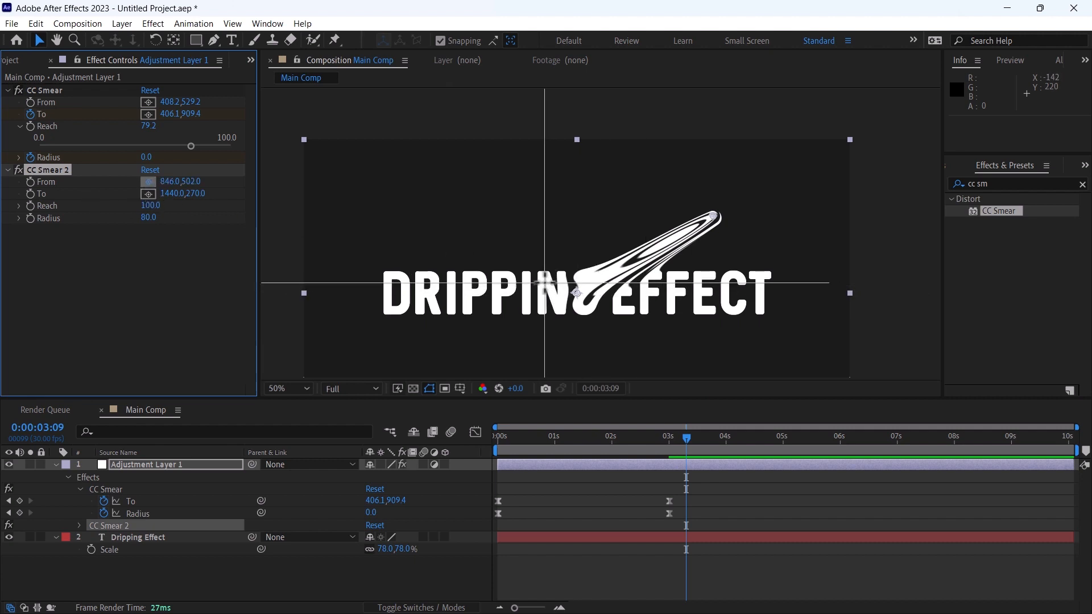
pyautogui.click(542, 282)
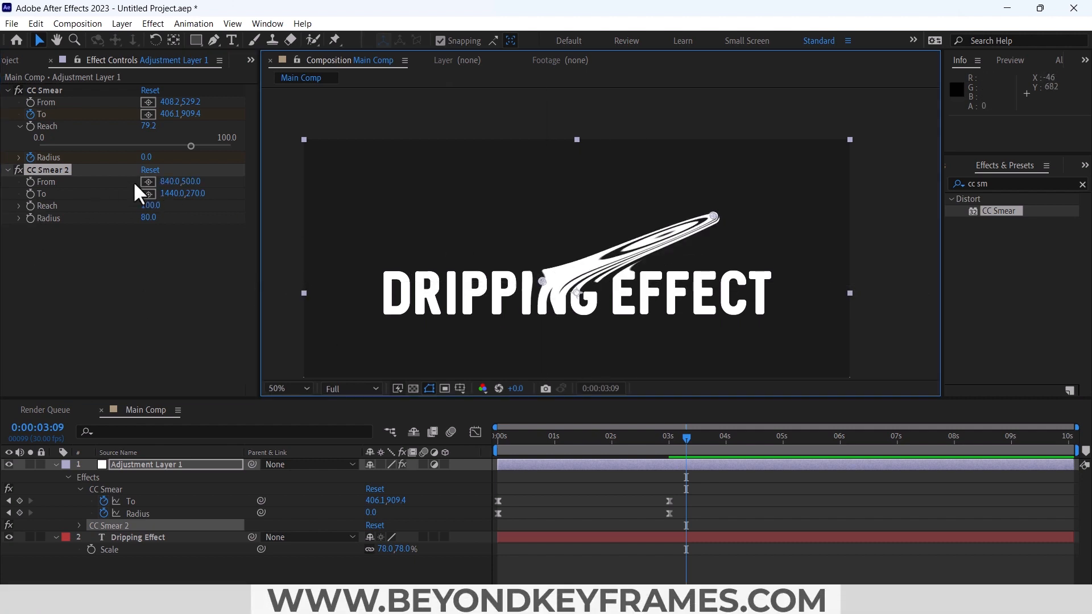
# Place the CC Smear 2 To point below the N at 838, 712 and set its keyframe at 4:21
pyautogui.click(145, 192)
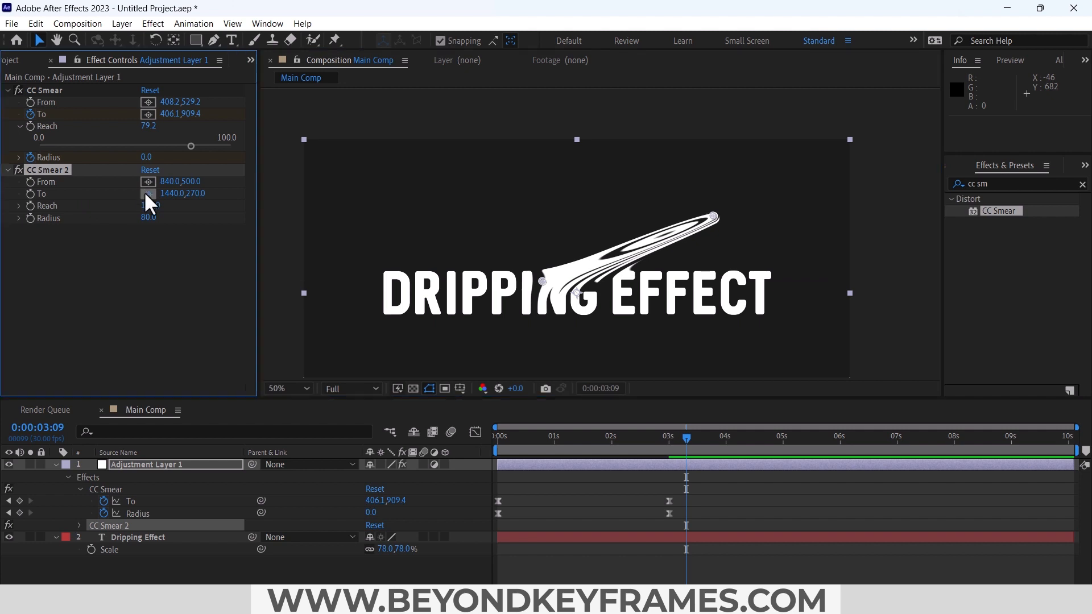
pyautogui.click(543, 341)
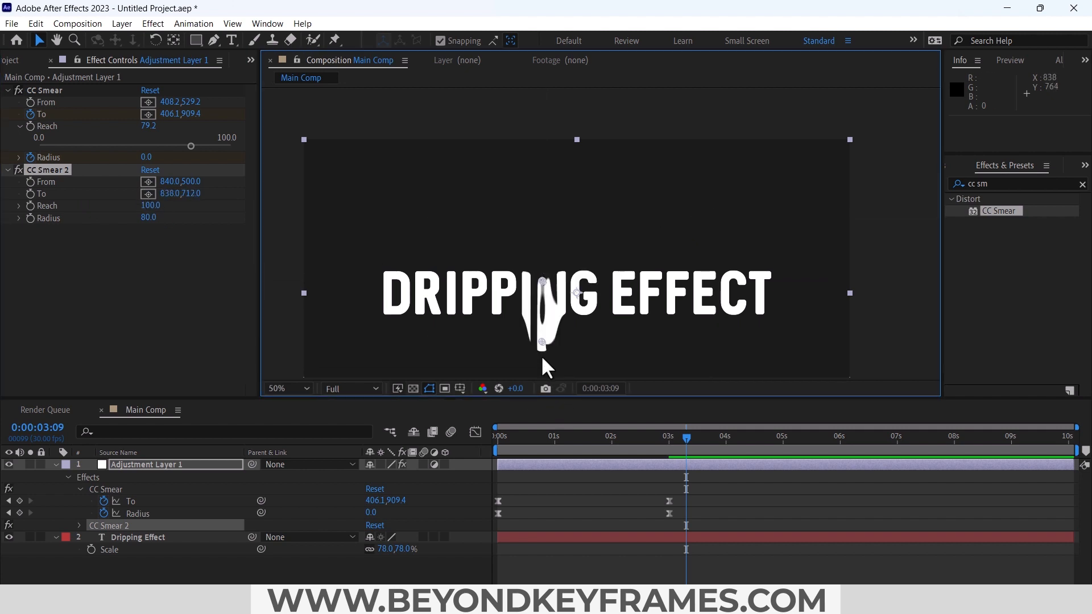
pyautogui.click(678, 467)
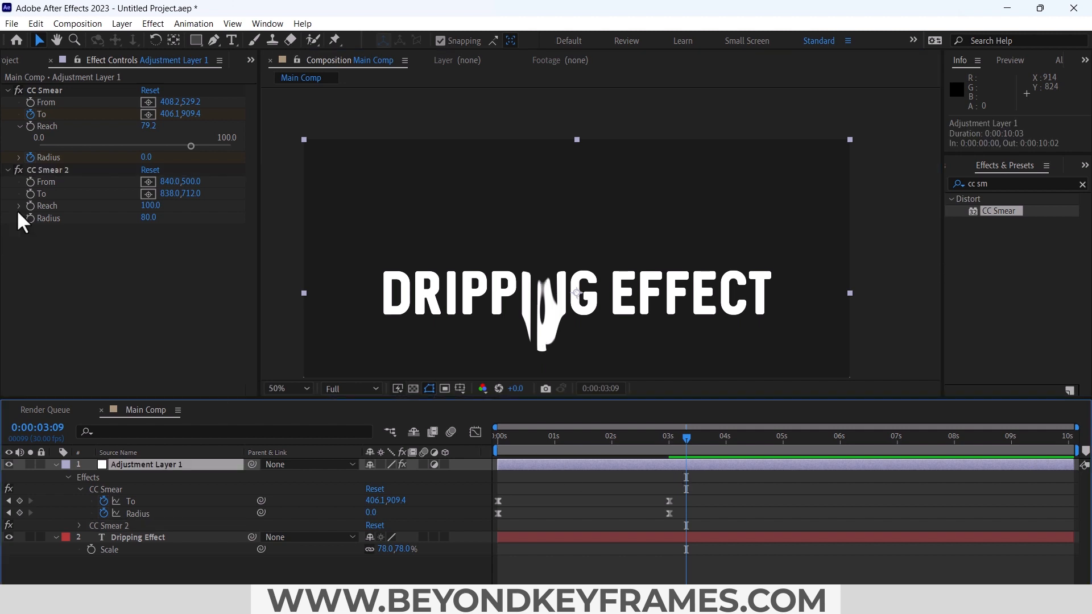
pyautogui.click(31, 194)
pyautogui.press('u')
pyautogui.press('u')
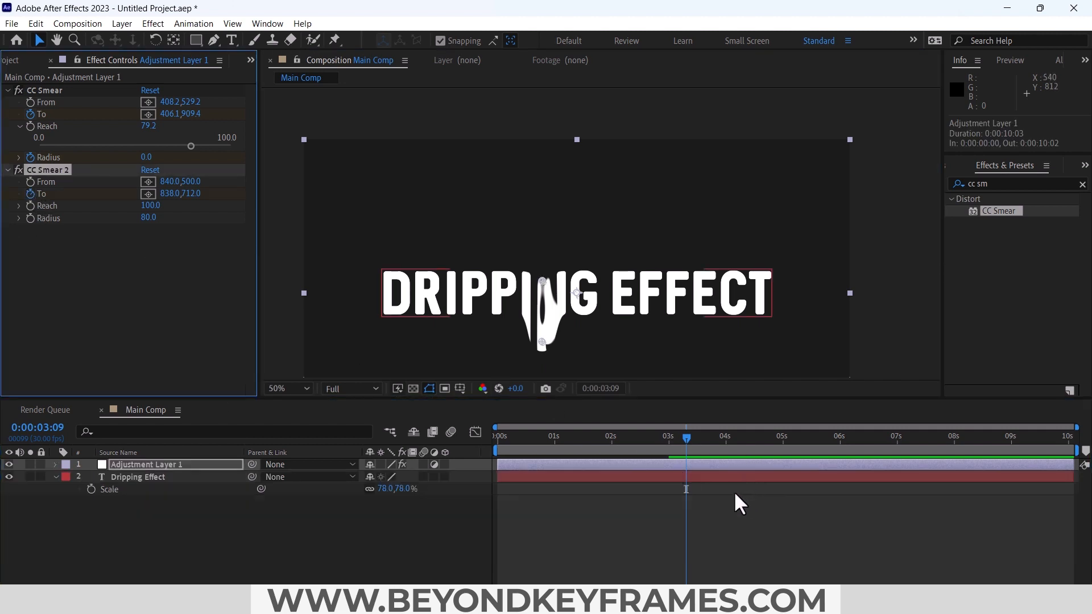
pyautogui.moveTo(686, 574); pyautogui.dragTo(761, 565)
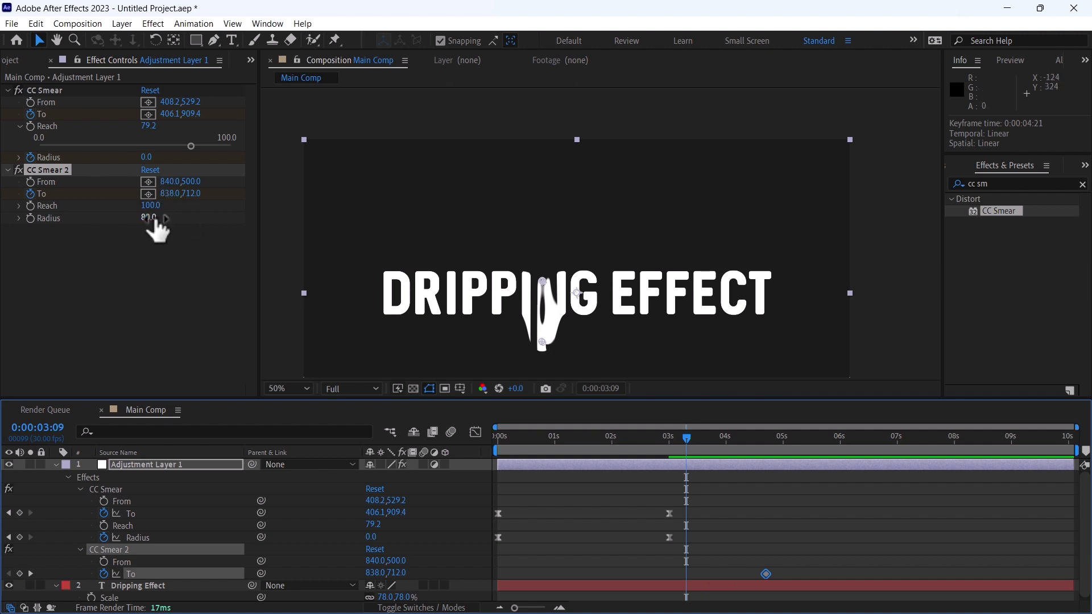
# Reduce the CC Smear 2 Radius to 10 and, at 3:09, keyframe its To point up on the N at about 840, 505
pyautogui.moveTo(151, 219); pyautogui.dragTo(106, 226)
pyautogui.scroll(2, 547, 346)
pyautogui.moveTo(538, 333); pyautogui.dragTo(544, 203)
pyautogui.scroll(4, 535, 229)
pyautogui.scroll(-4, 545, 208)
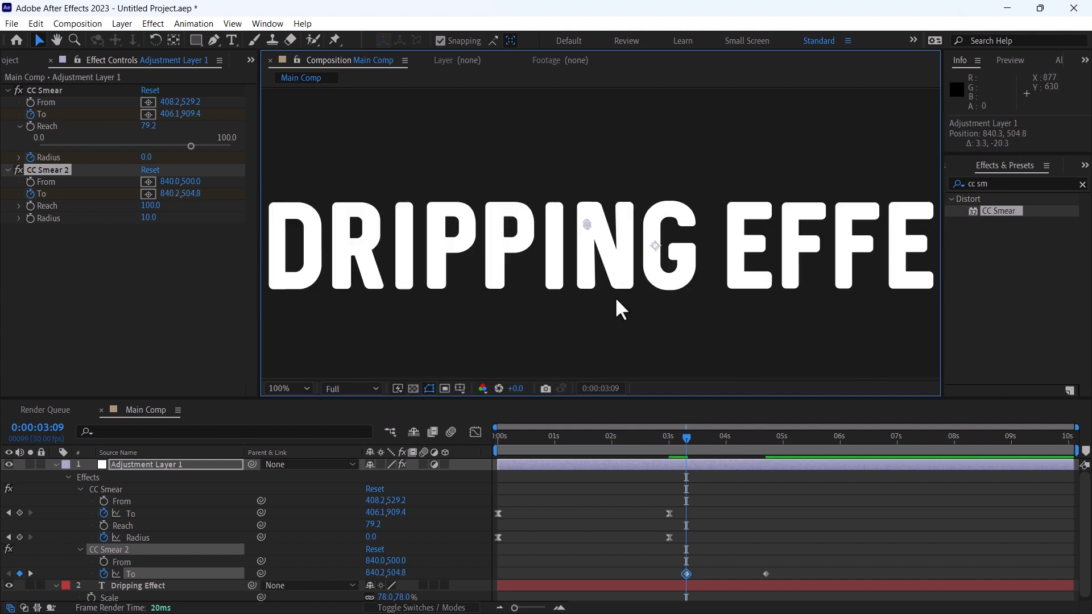
# Play the composition from 3:09 to check the drip running down from the N
pyautogui.press('space')
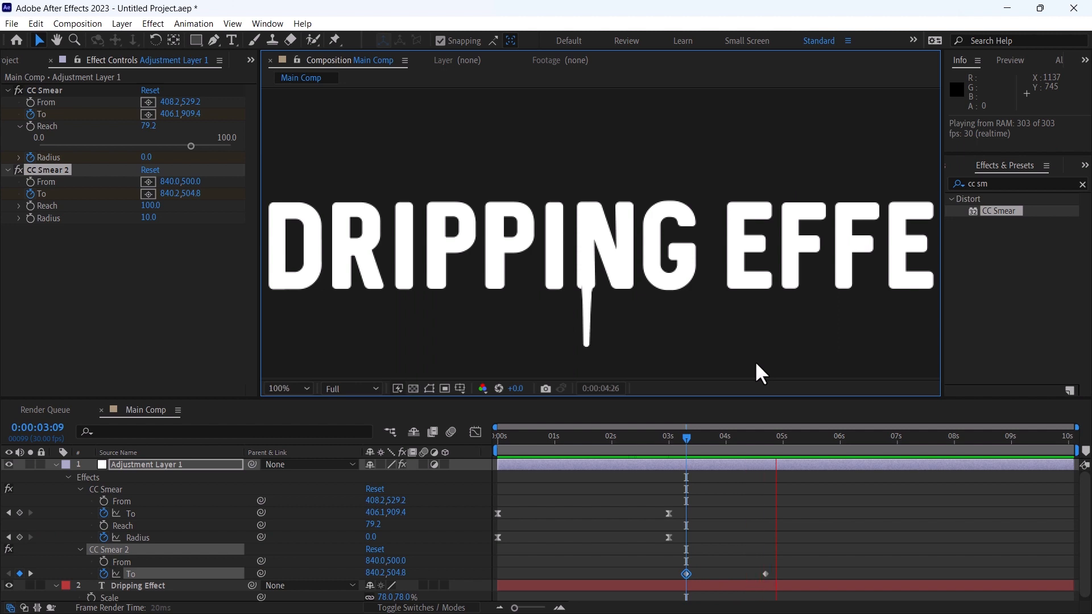
pyautogui.press('space')
pyautogui.press(',')
pyautogui.press(',')
# Keyframe the CC Smear 2 Radius from 10 at 3:09 to 0 at 4:21
pyautogui.moveTo(773, 446); pyautogui.dragTo(763, 448)
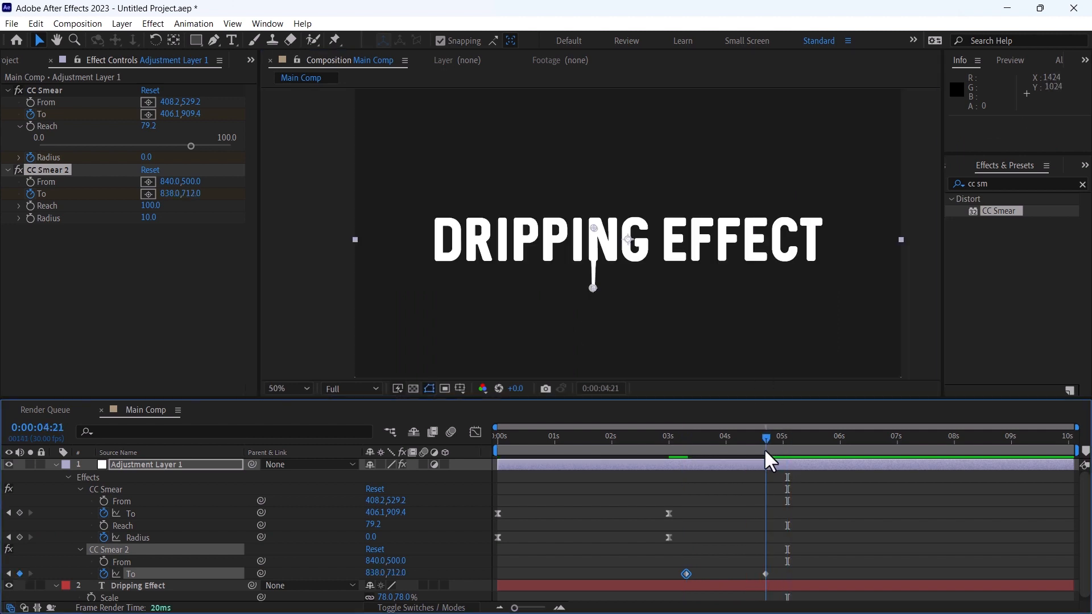
pyautogui.scroll(2, 600, 293)
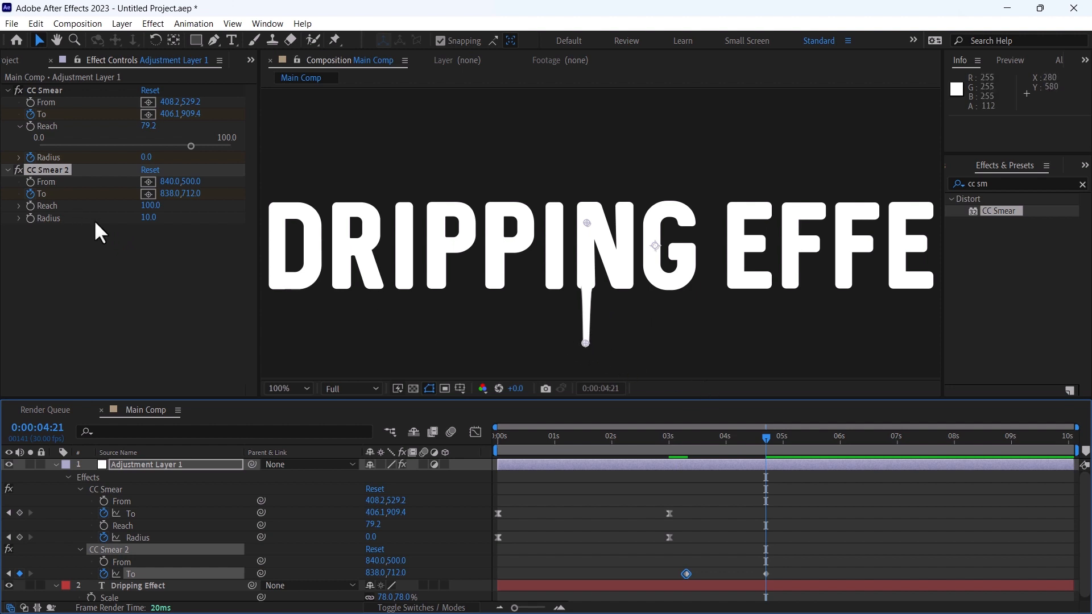
pyautogui.click(30, 219)
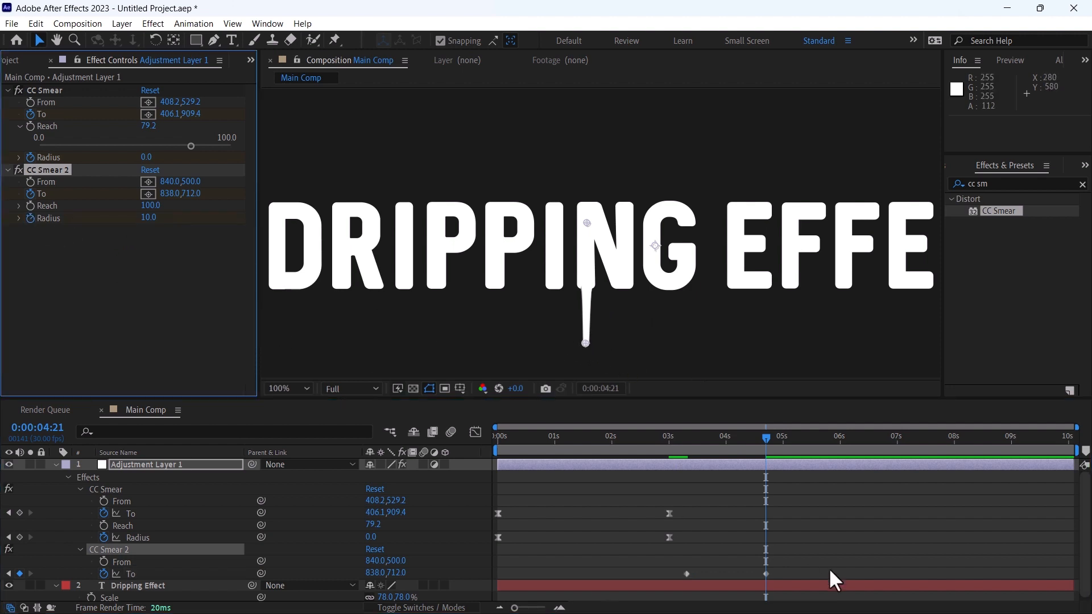
pyautogui.press('e')
pyautogui.press('u')
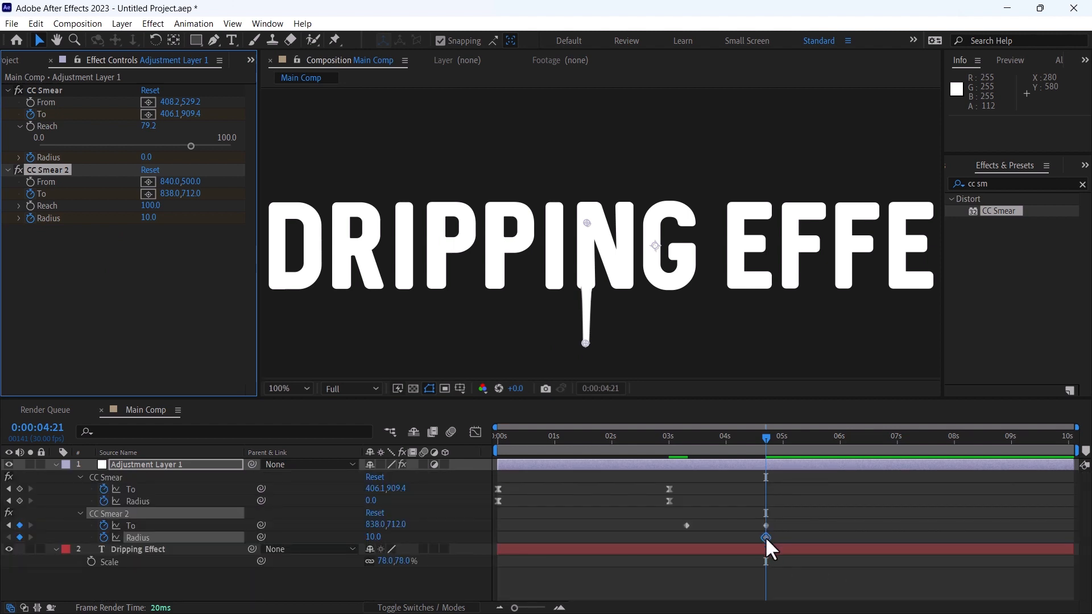
pyautogui.moveTo(766, 537); pyautogui.dragTo(687, 538)
pyautogui.moveTo(146, 218); pyautogui.dragTo(131, 220)
# Preview the shrinking N drip from 3:09 and go to its end at 4:21
pyautogui.click(680, 434)
pyautogui.press('space')
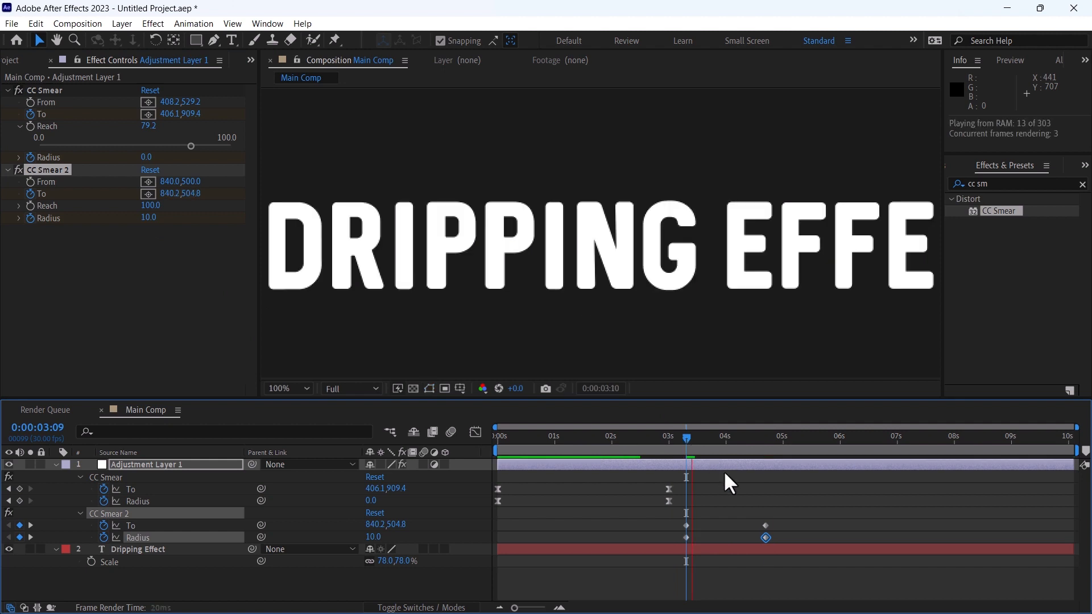
pyautogui.press('space')
pyautogui.click(758, 444)
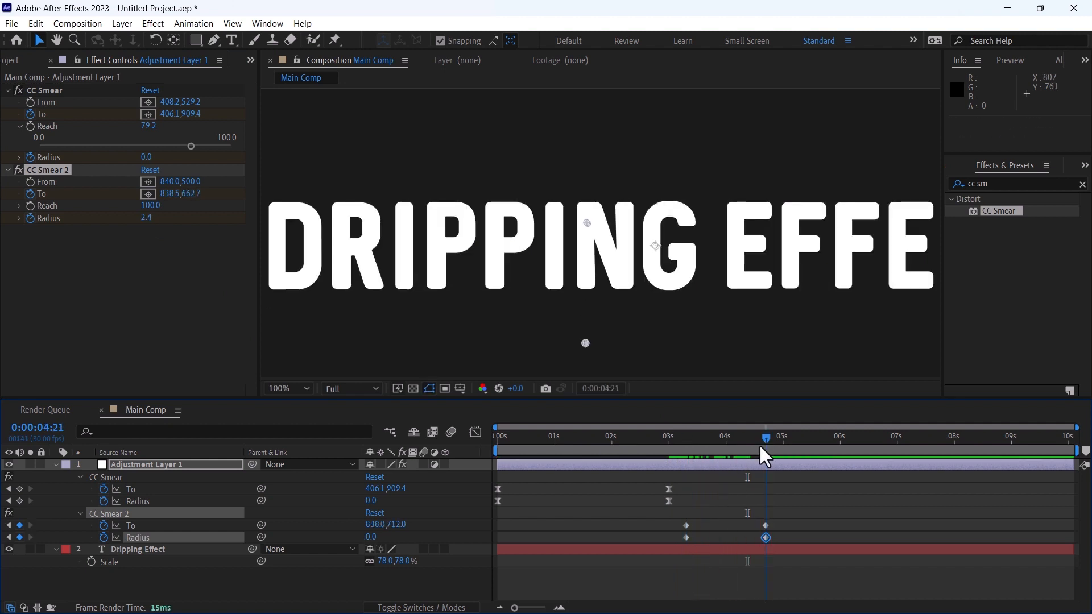
# Shift the CC Smear 2 To and Radius keyframes together so that they start at 3:19
pyautogui.moveTo(682, 517)
pyautogui.mouseDown()
pyautogui.moveTo(780, 540)
pyautogui.moveTo(684, 534)
pyautogui.moveTo(708, 533)
pyautogui.mouseUp()
pyautogui.click(706, 444)
pyautogui.click(707, 467)
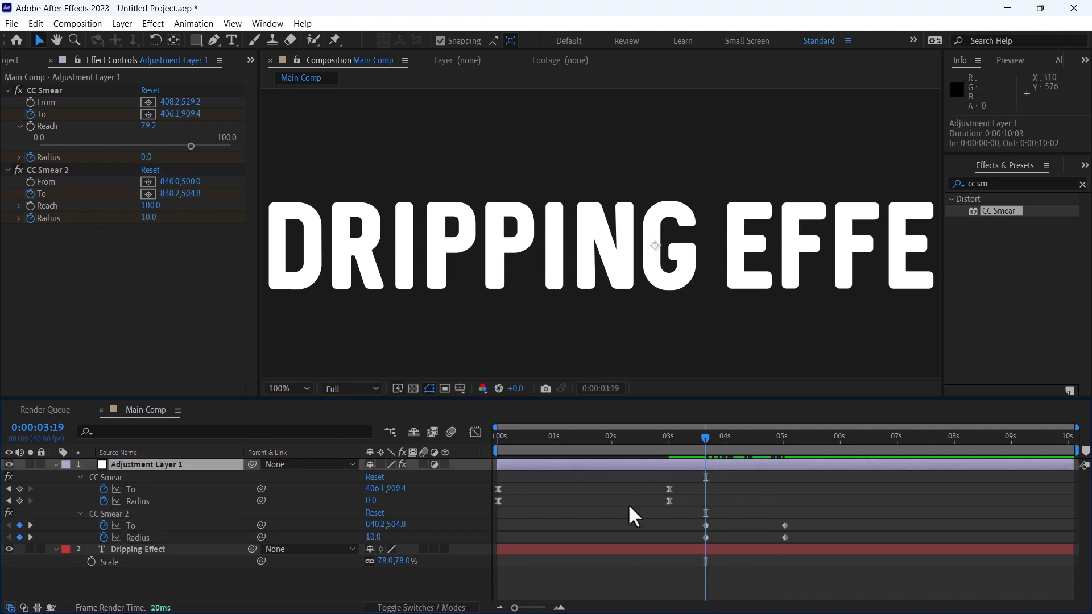
# Lower the CC Smear 2 points on the N, with From at 840, 585 and the starting To at about 840, 600
pyautogui.click(43, 88)
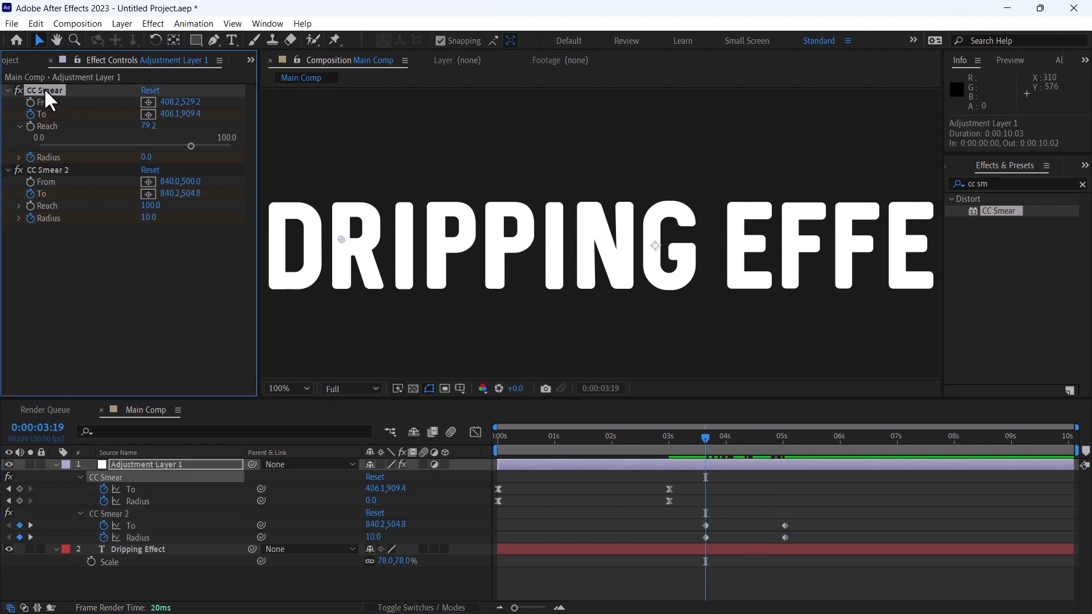
pyautogui.click(50, 170)
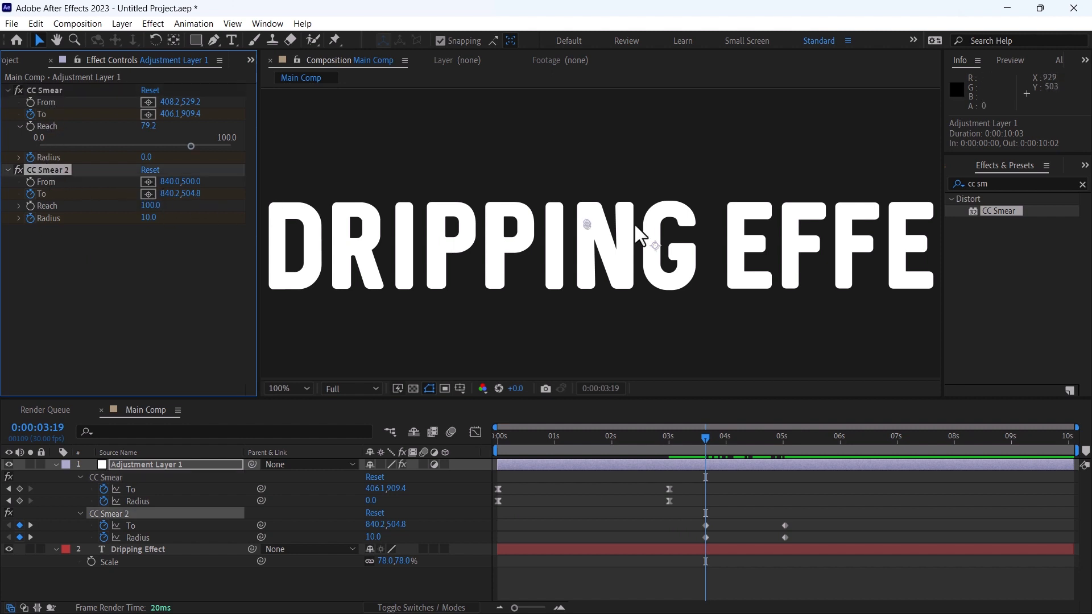
pyautogui.moveTo(586, 226); pyautogui.dragTo(585, 280)
pyautogui.moveTo(588, 226); pyautogui.dragTo(586, 270)
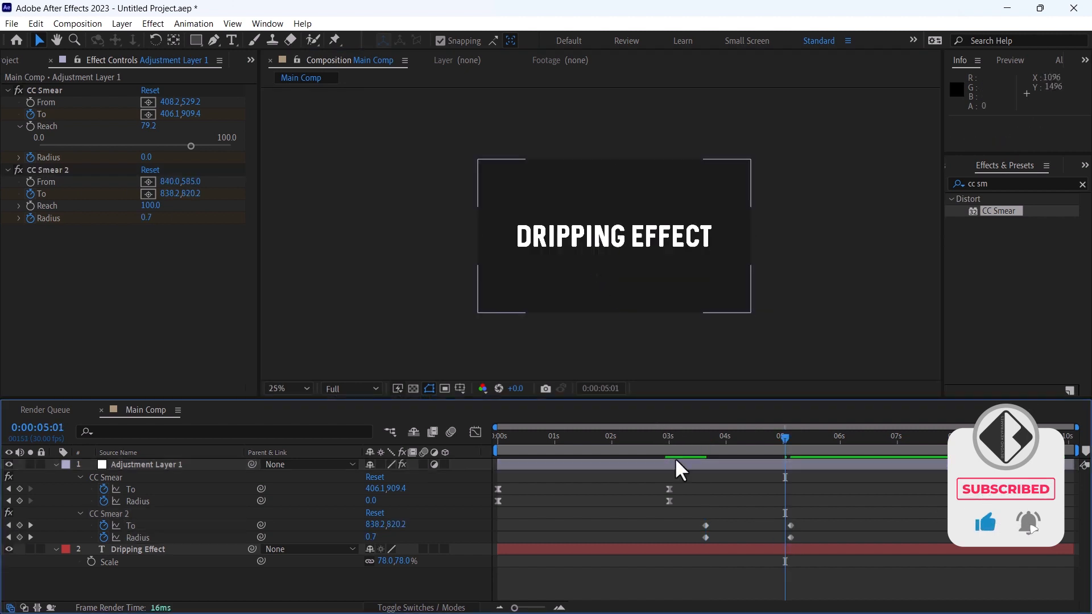
# Try a CC Smear 2 Radius of 20 at the 3:19 keyframe and preview the N drip, scrubbing to 4:06
pyautogui.click(704, 437)
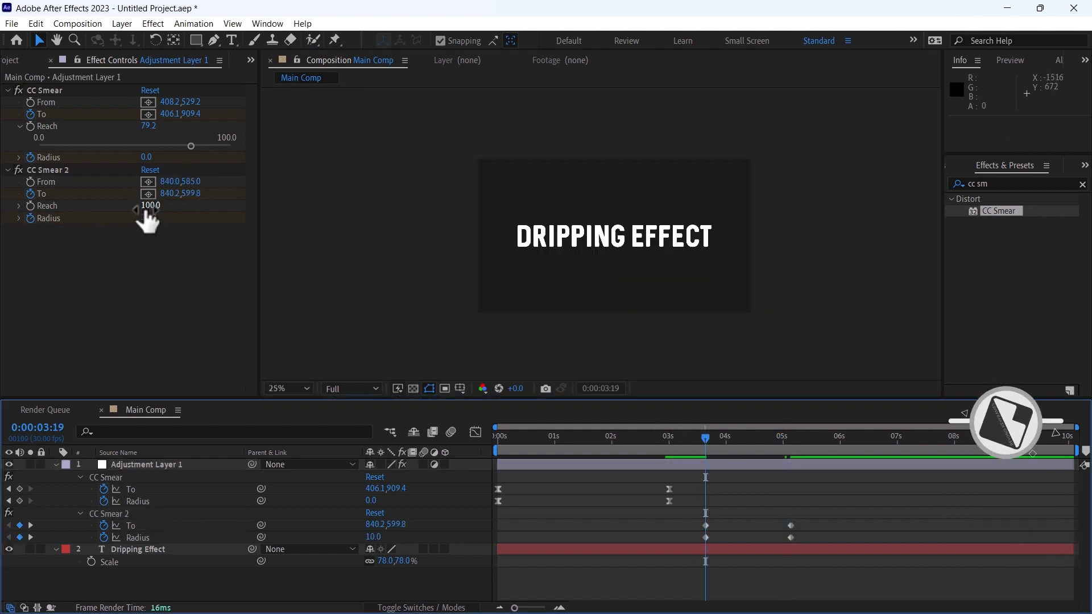
pyautogui.moveTo(151, 221); pyautogui.dragTo(158, 220)
pyautogui.click(726, 489)
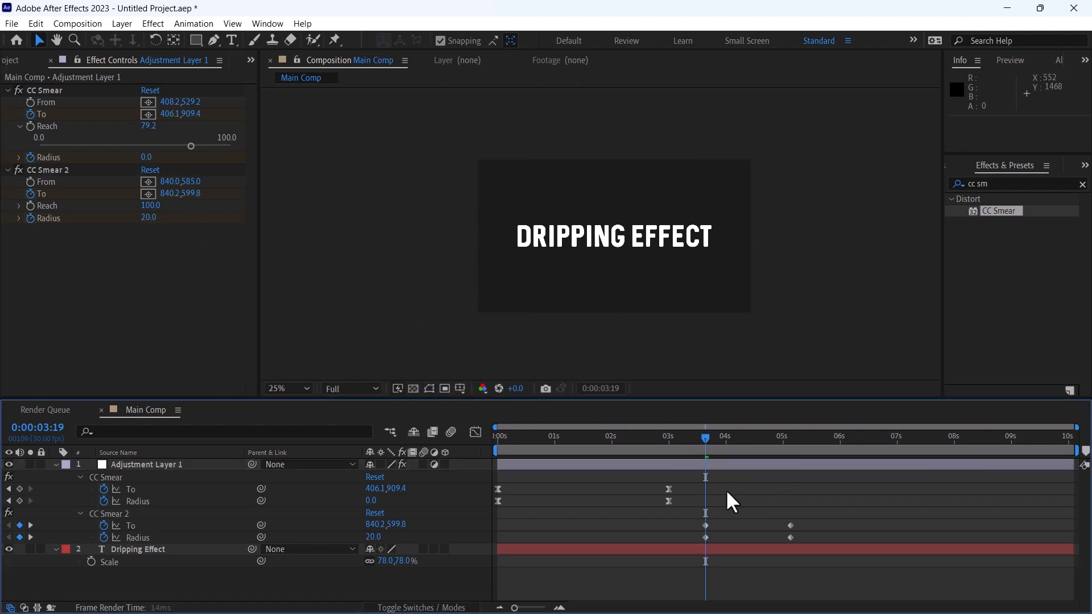
pyautogui.press('space')
pyautogui.scroll(4, 617, 261)
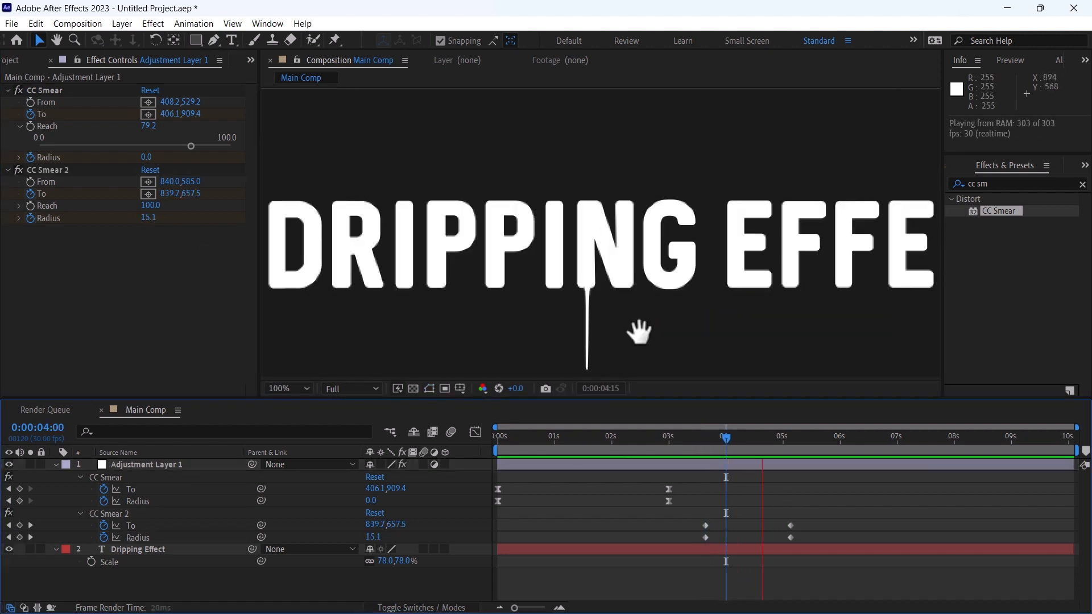
pyautogui.moveTo(706, 439); pyautogui.dragTo(738, 446)
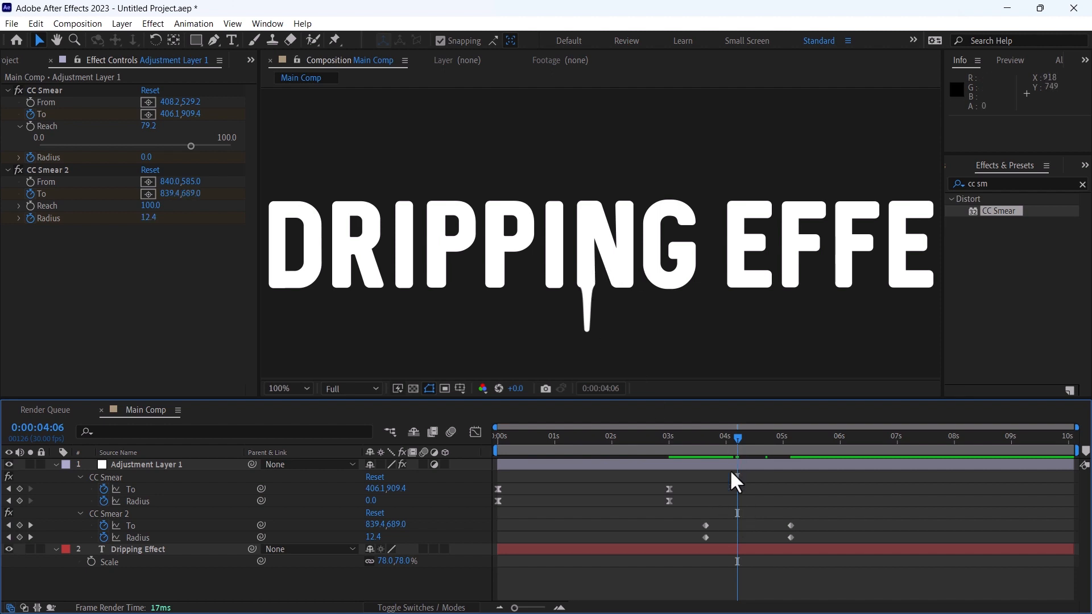
# Set the CC Smear 2 Radius at the 3:19 keyframe to 30 and play the composition to check the drip
pyautogui.click(704, 443)
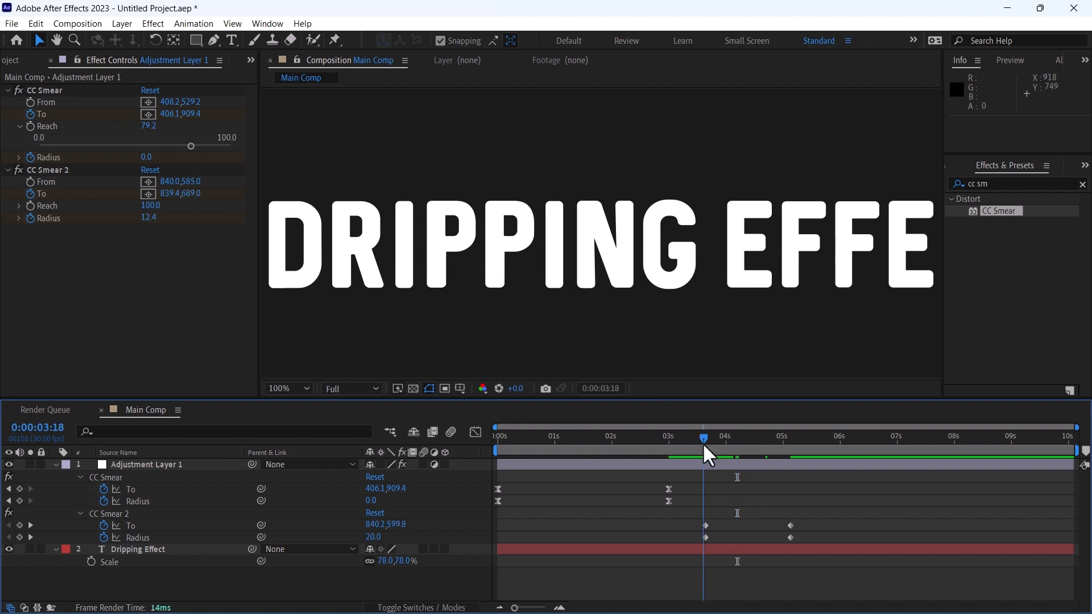
pyautogui.click(149, 218)
pyautogui.write('30')
pyautogui.press('Return')
pyautogui.click(728, 480)
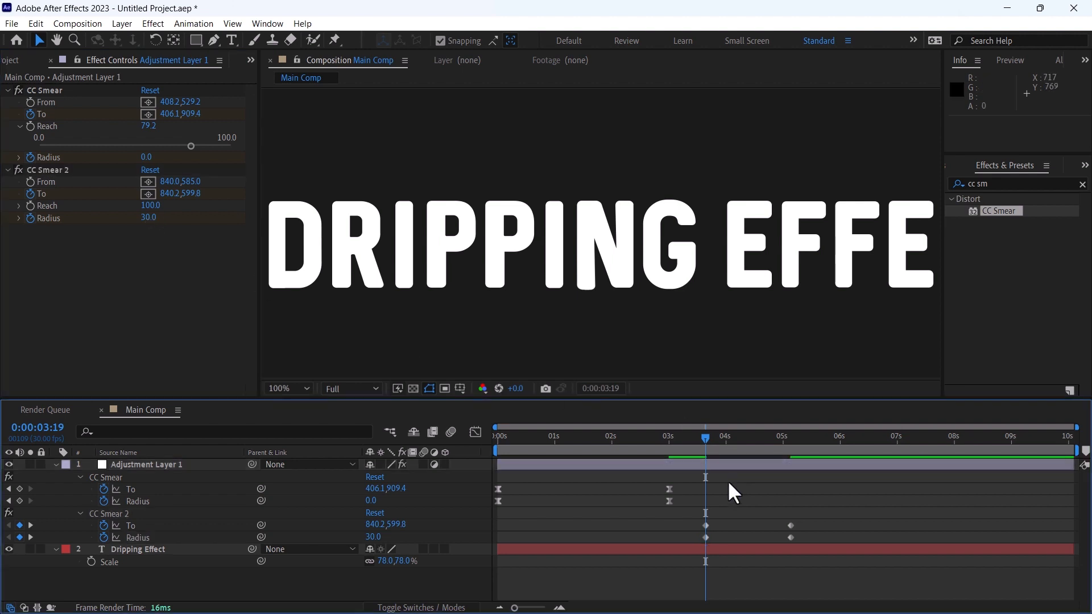
pyautogui.press('space')
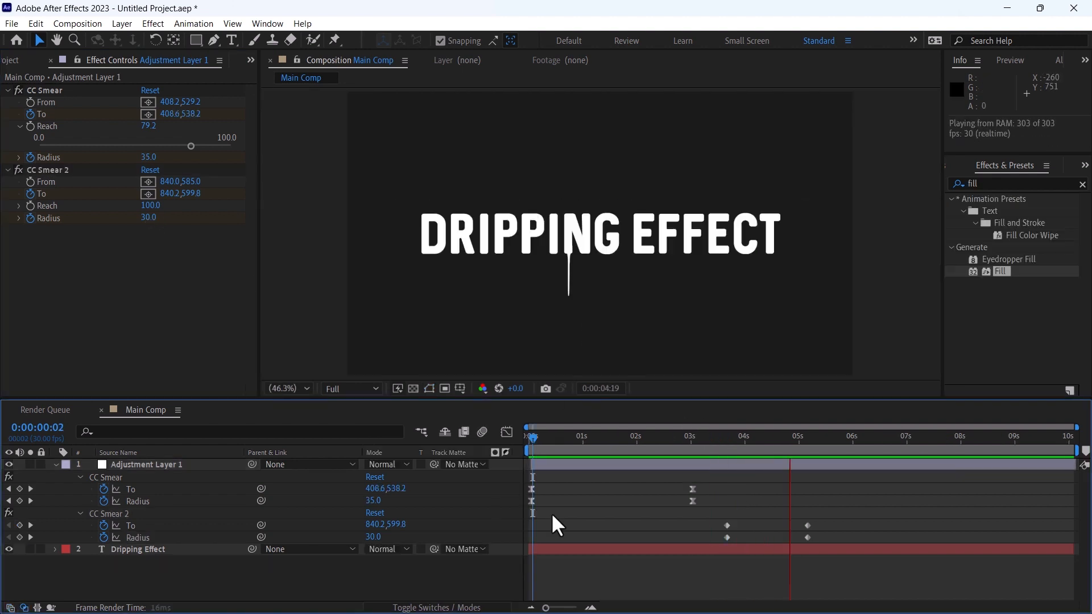
pyautogui.press('space')
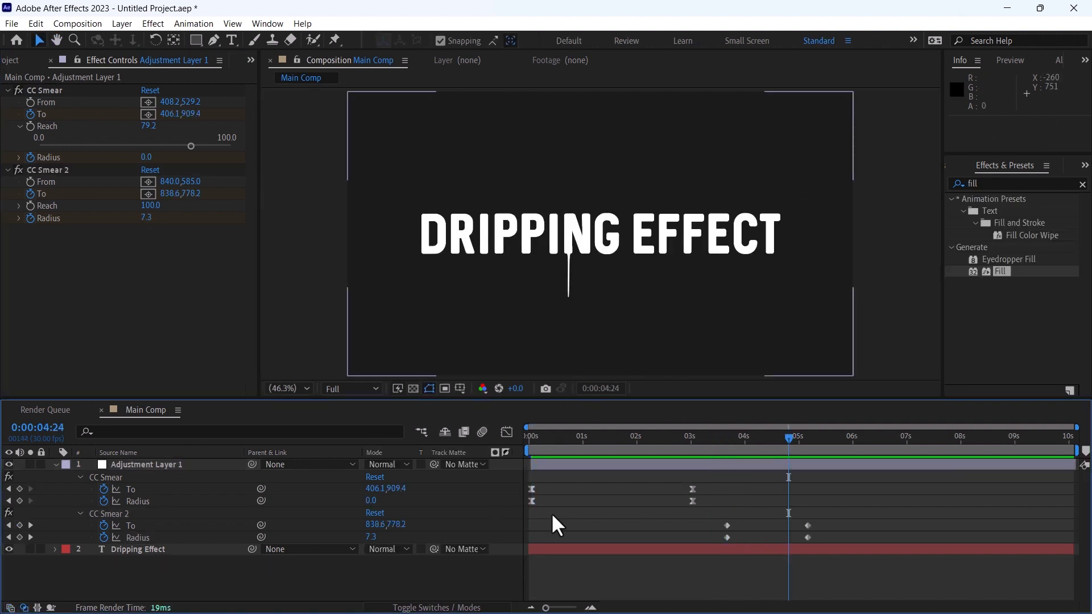